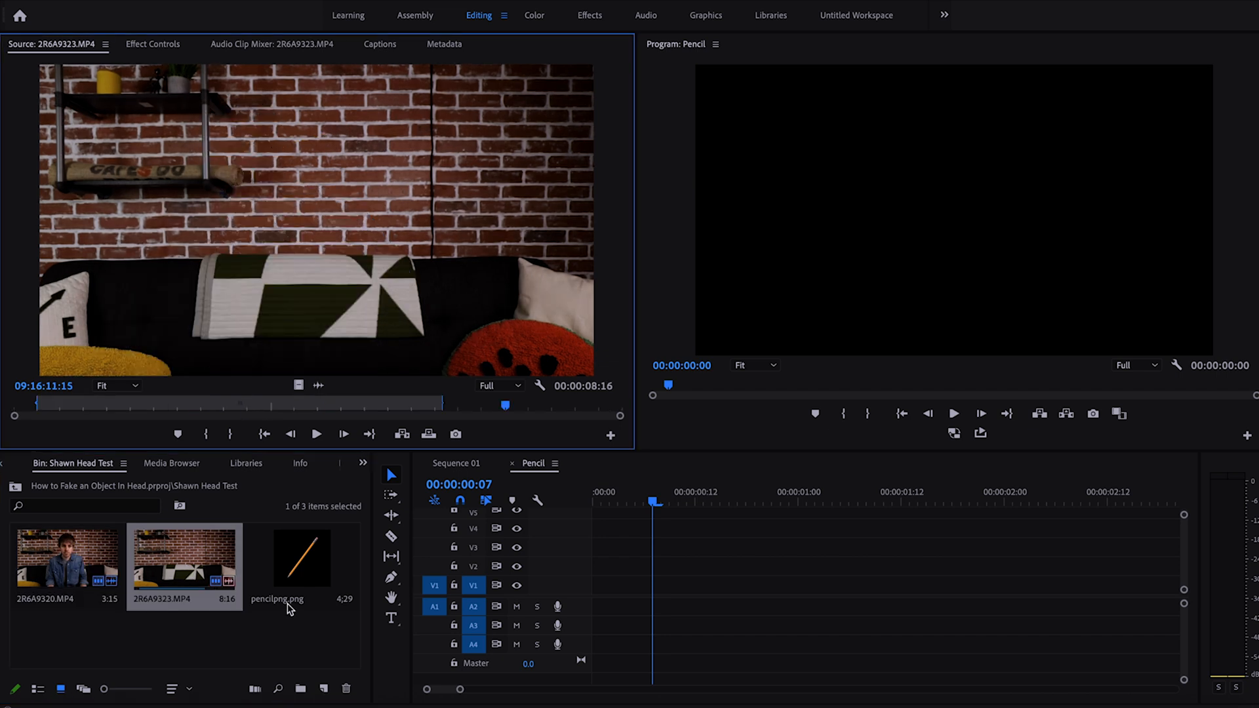
# - Place 2R6A9323.MP4 on track V1 and 2R6A9320.MP4 above it on V2, both starting at 00:00:00:00
pyautogui.doubleClick(298, 568)
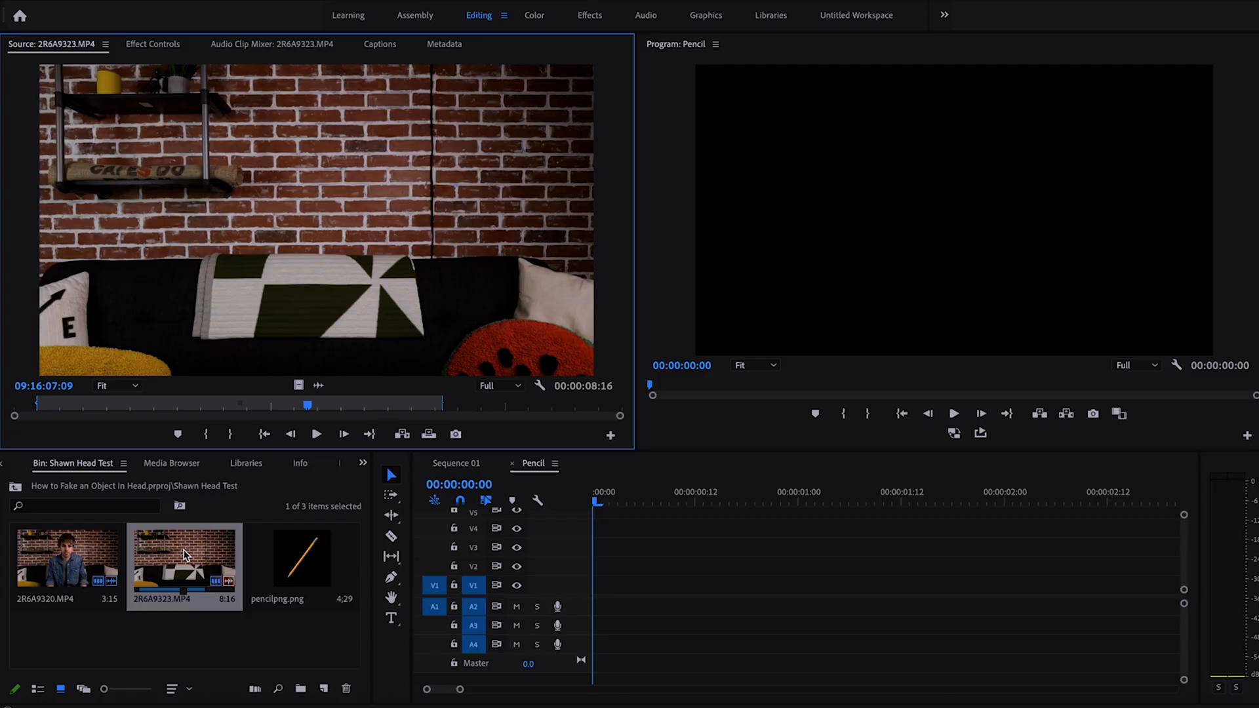
pyautogui.moveTo(473, 447)
pyautogui.mouseDown()
pyautogui.moveTo(691, 563)
pyautogui.moveTo(691, 574)
pyautogui.mouseUp()
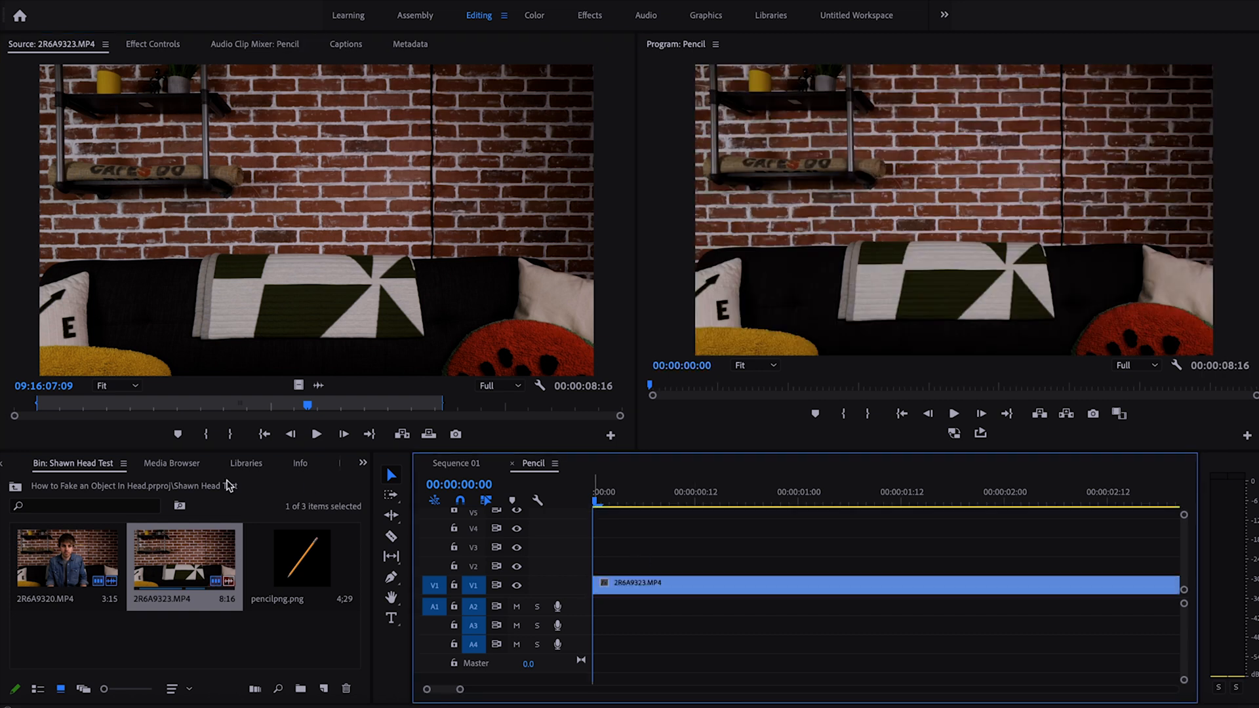
pyautogui.doubleClick(82, 554)
pyautogui.moveTo(82, 554); pyautogui.dragTo(588, 569)
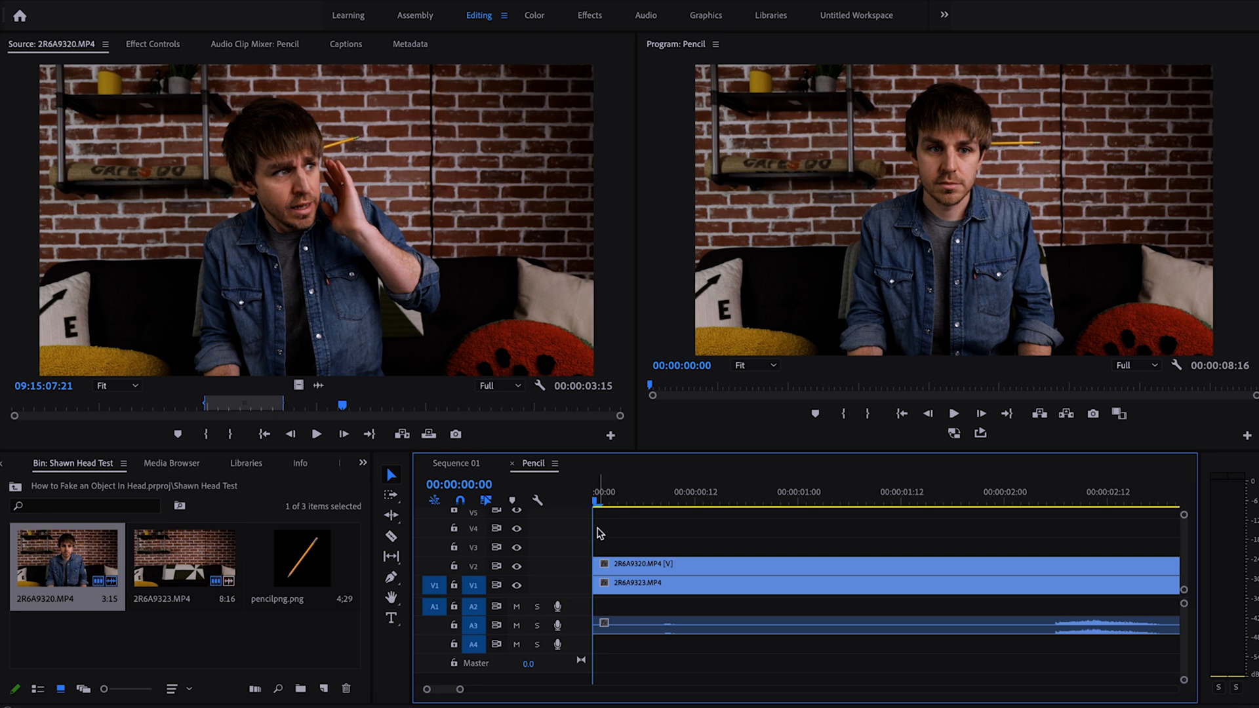
# - Cut the 2R6A9320.MP4 clip on V2 at 00:00:00:07, then return to the Selection tool
pyautogui.press('Right')
pyautogui.press('Right')
pyautogui.press('Right')
pyautogui.press('Right')
pyautogui.press('Right')
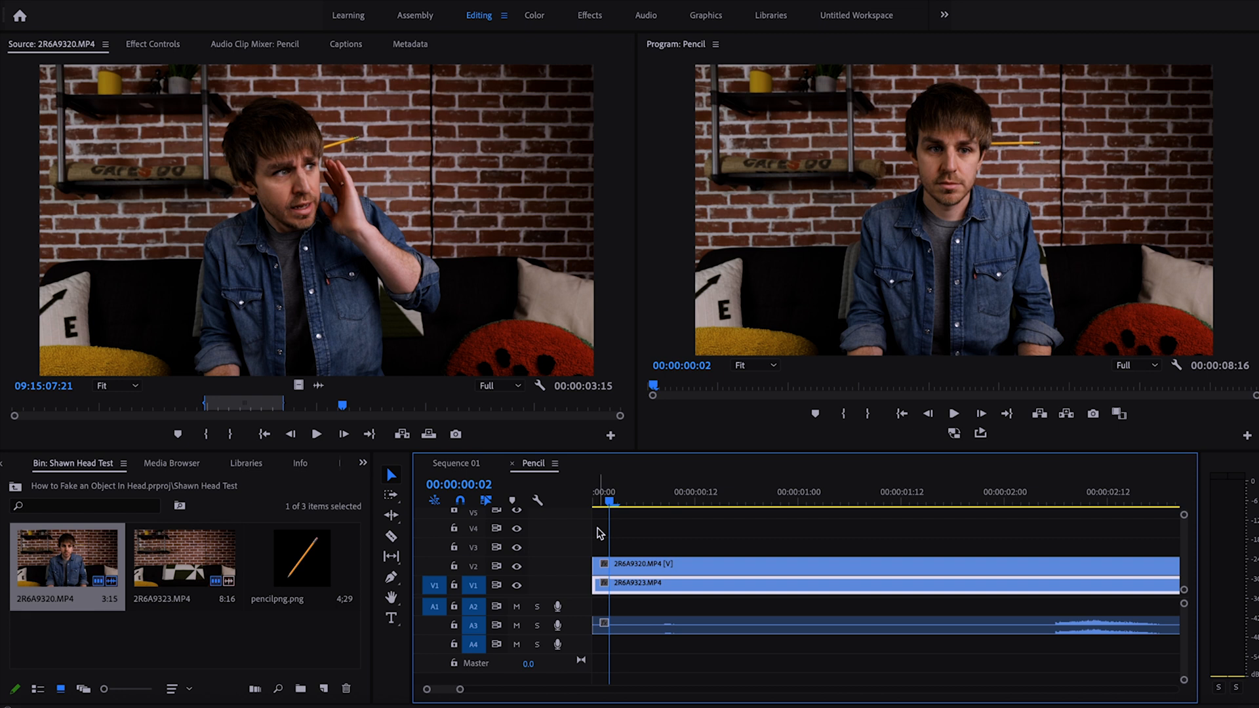
pyautogui.press('Right')
pyautogui.press('Right')
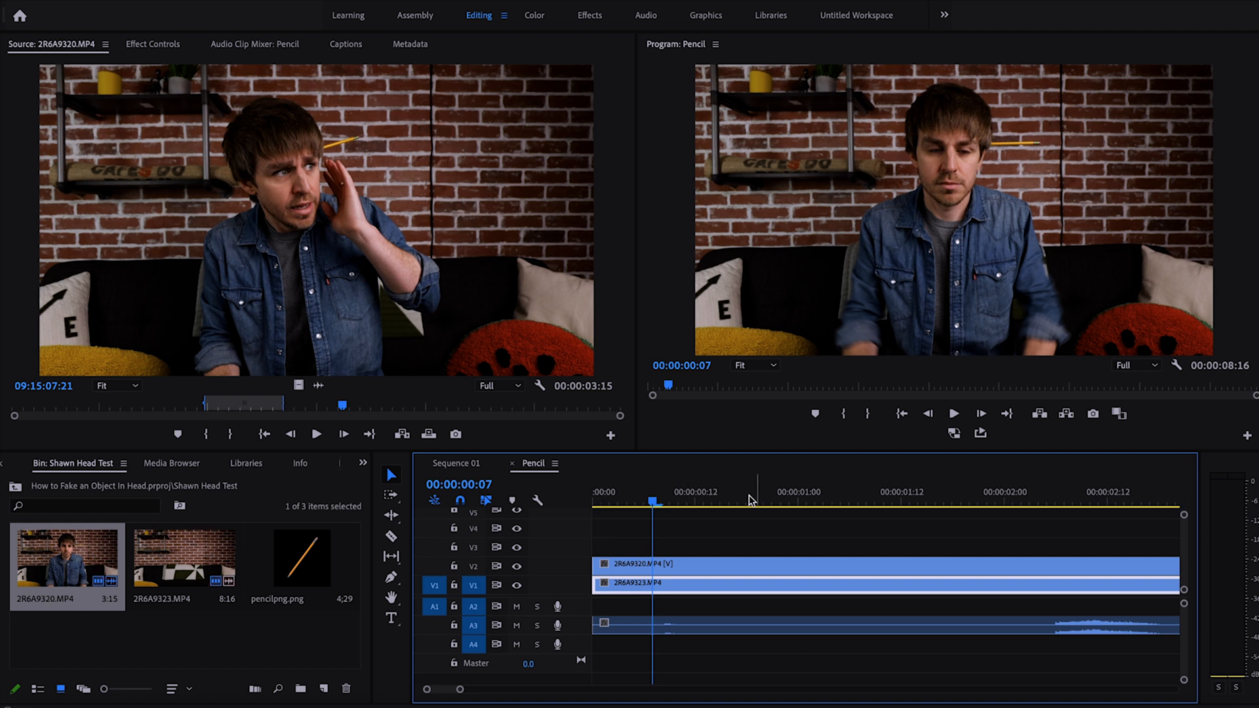
pyautogui.press('c')
pyautogui.click(656, 564)
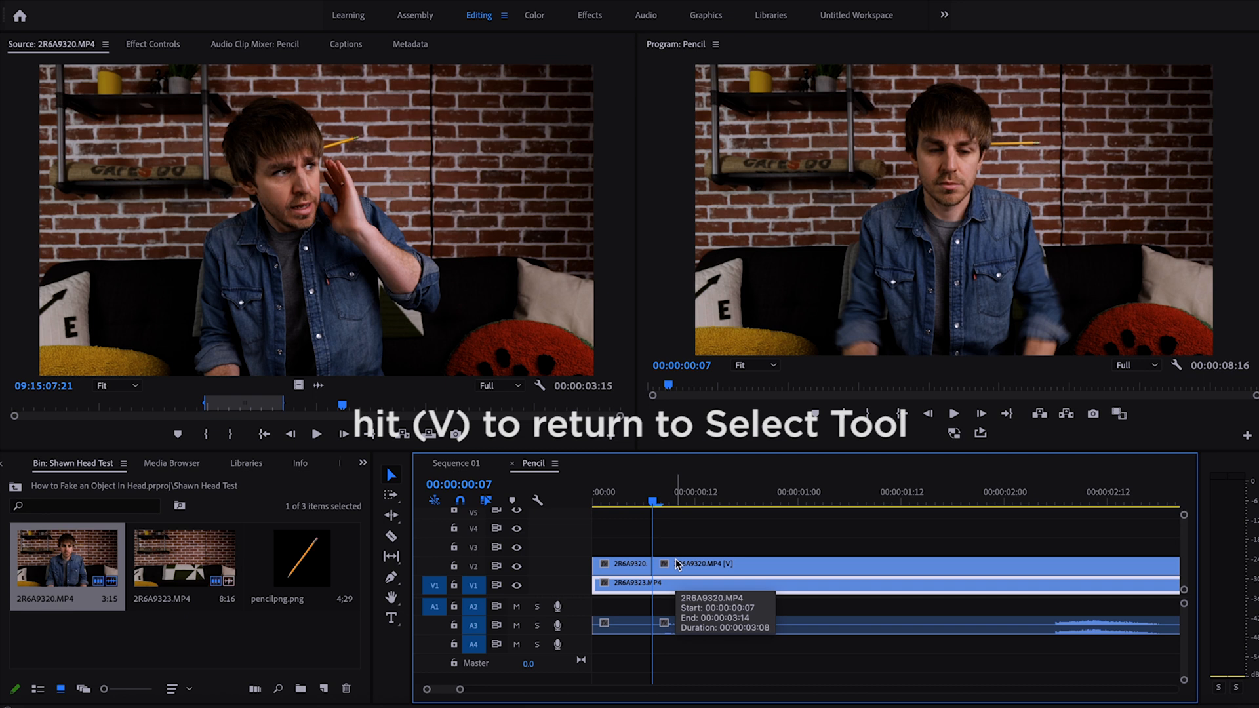
pyautogui.press('v')
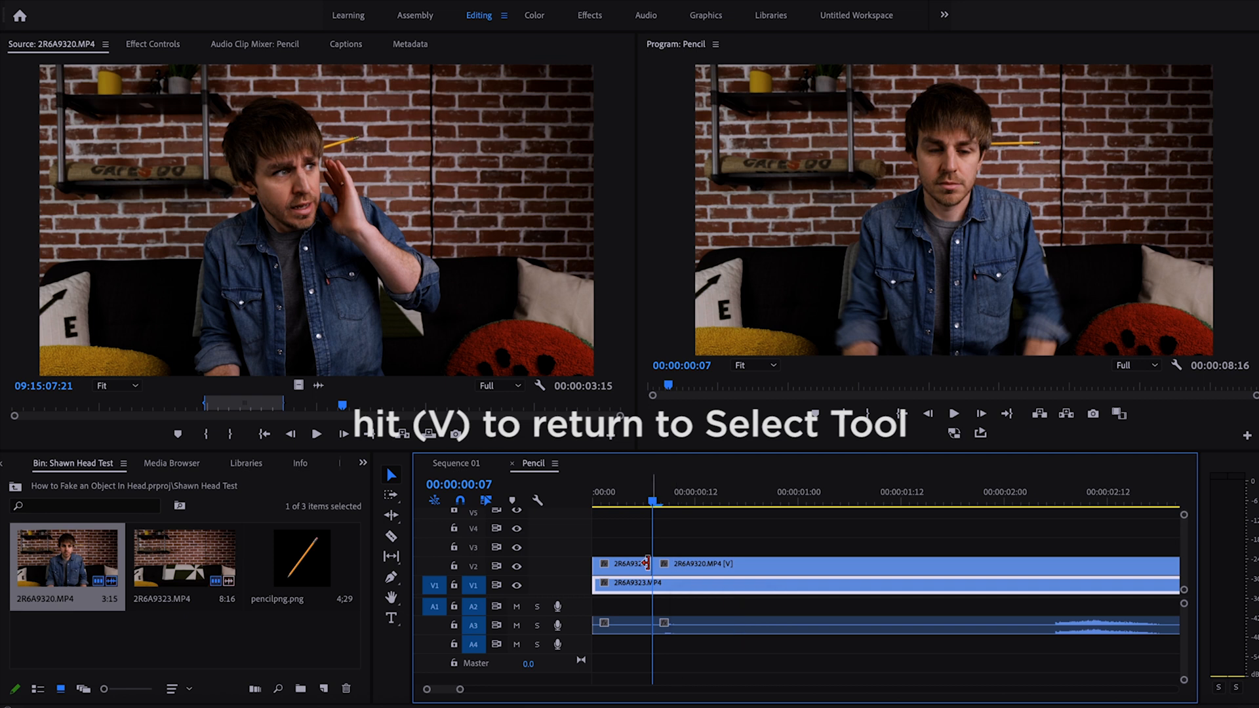
# - Draw a closed four-point opacity mask around the pencil on the first 2R6A9320.MP4 segment at 00:00:00:03, using the Pen tool
pyautogui.click(620, 503)
pyautogui.click(636, 566)
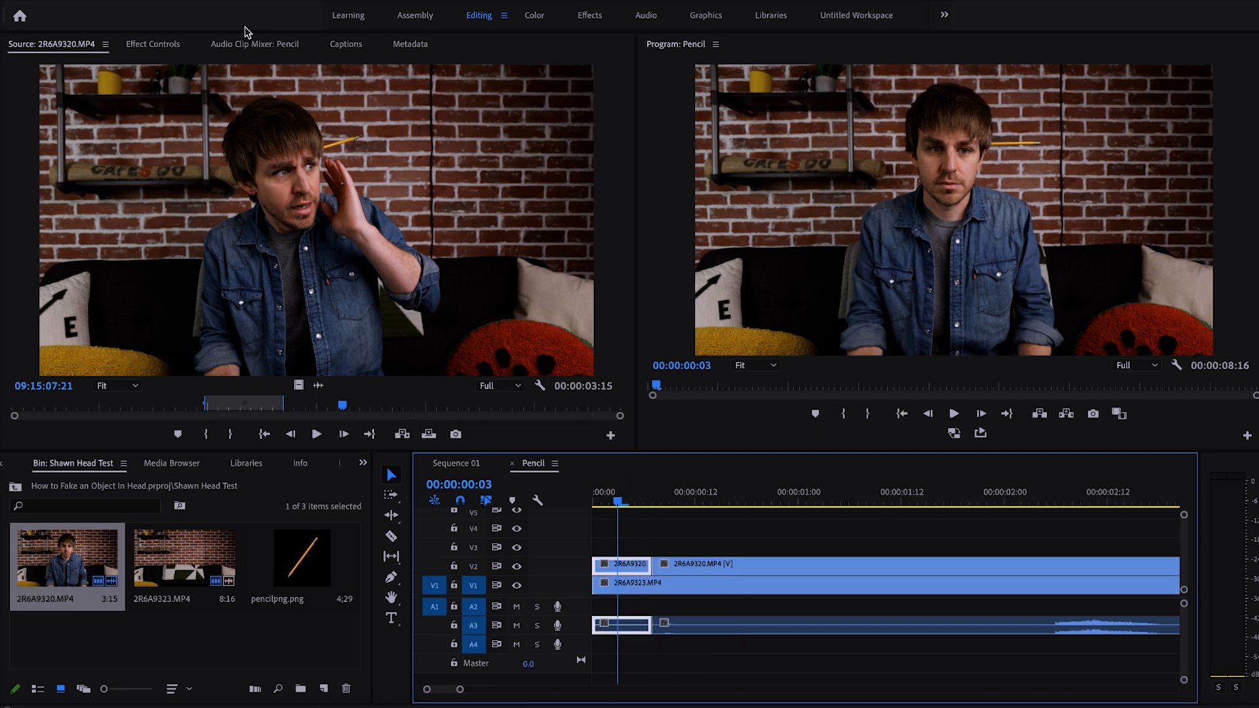
pyautogui.click(164, 47)
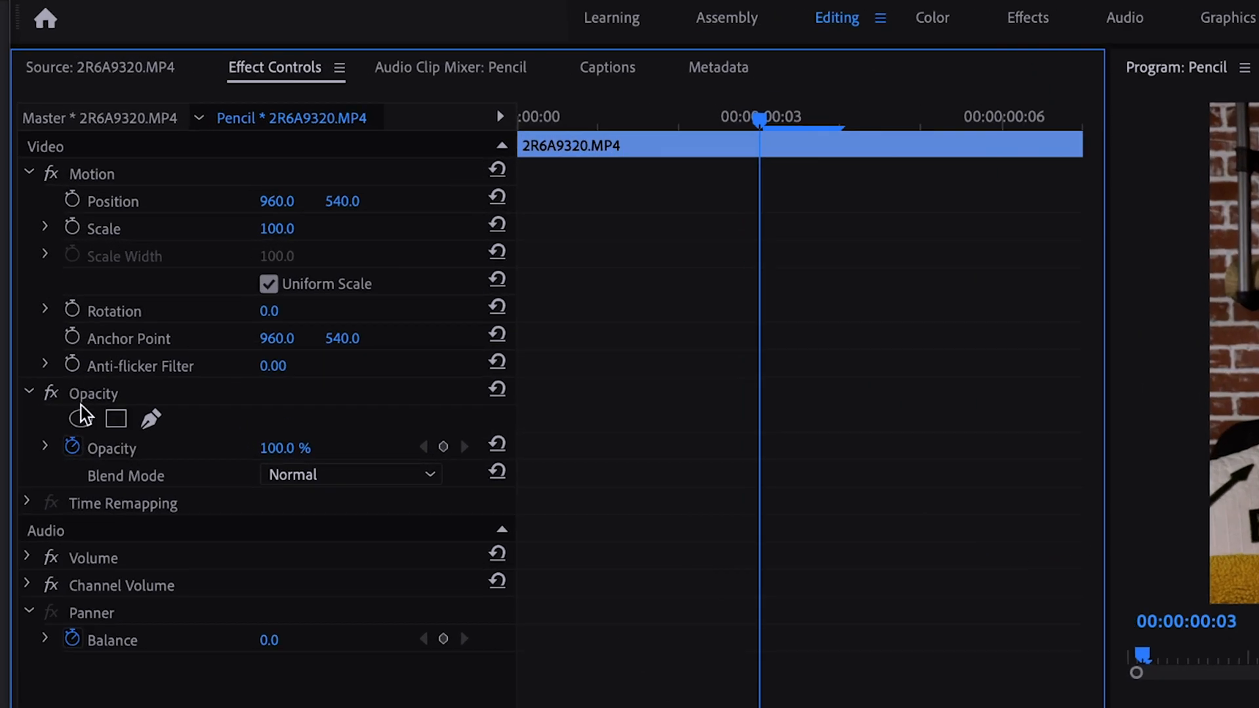
pyautogui.click(150, 419)
pyautogui.click(411, 619)
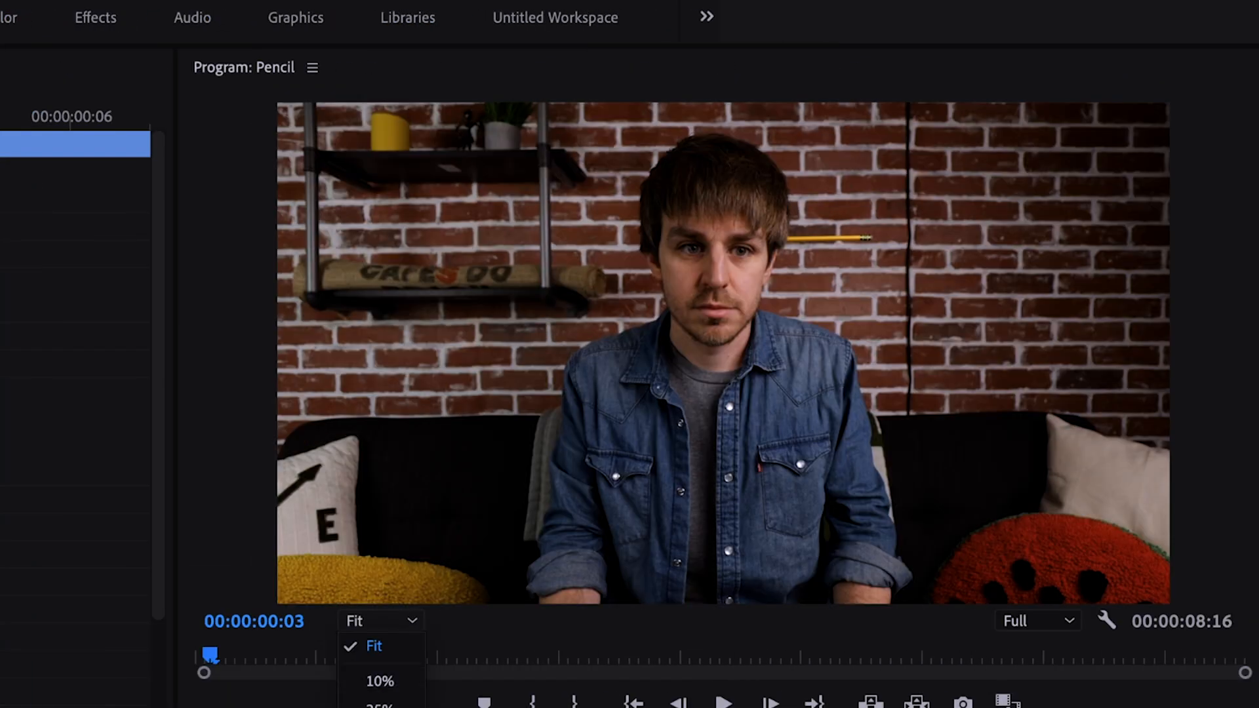
pyautogui.click(380, 707)
pyautogui.moveTo(601, 597); pyautogui.dragTo(753, 594)
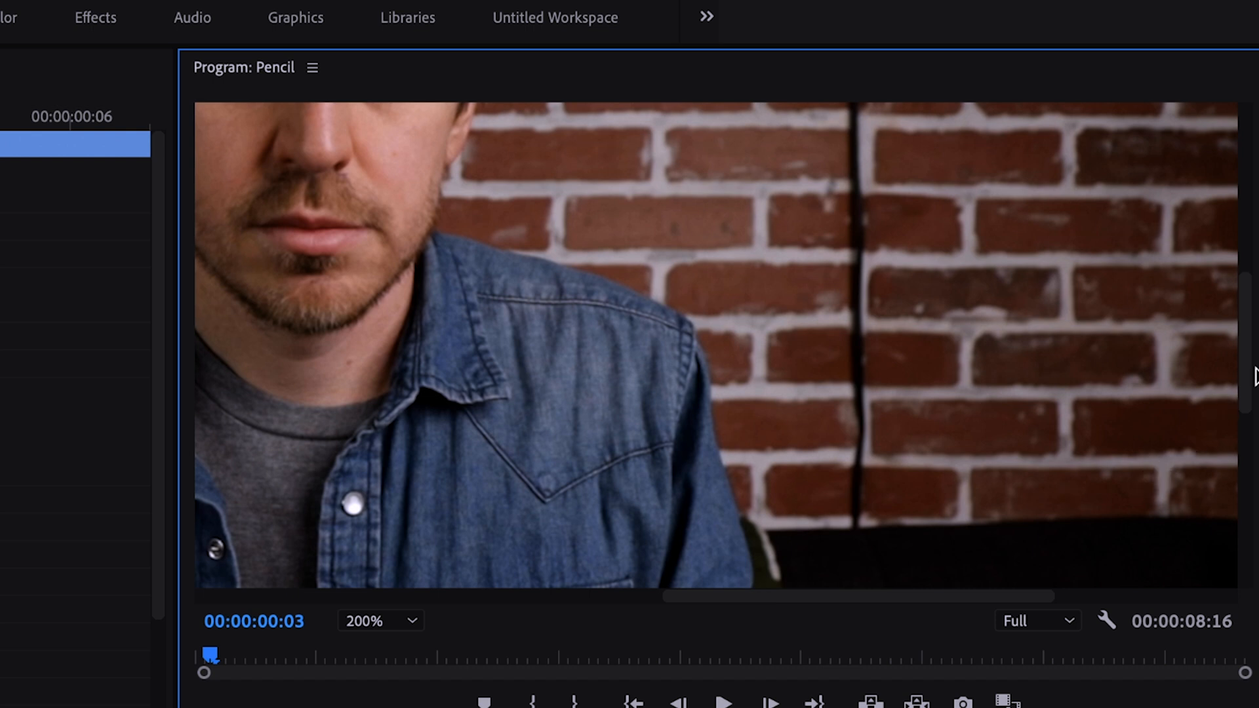
pyautogui.moveTo(1245, 385); pyautogui.dragTo(1245, 300)
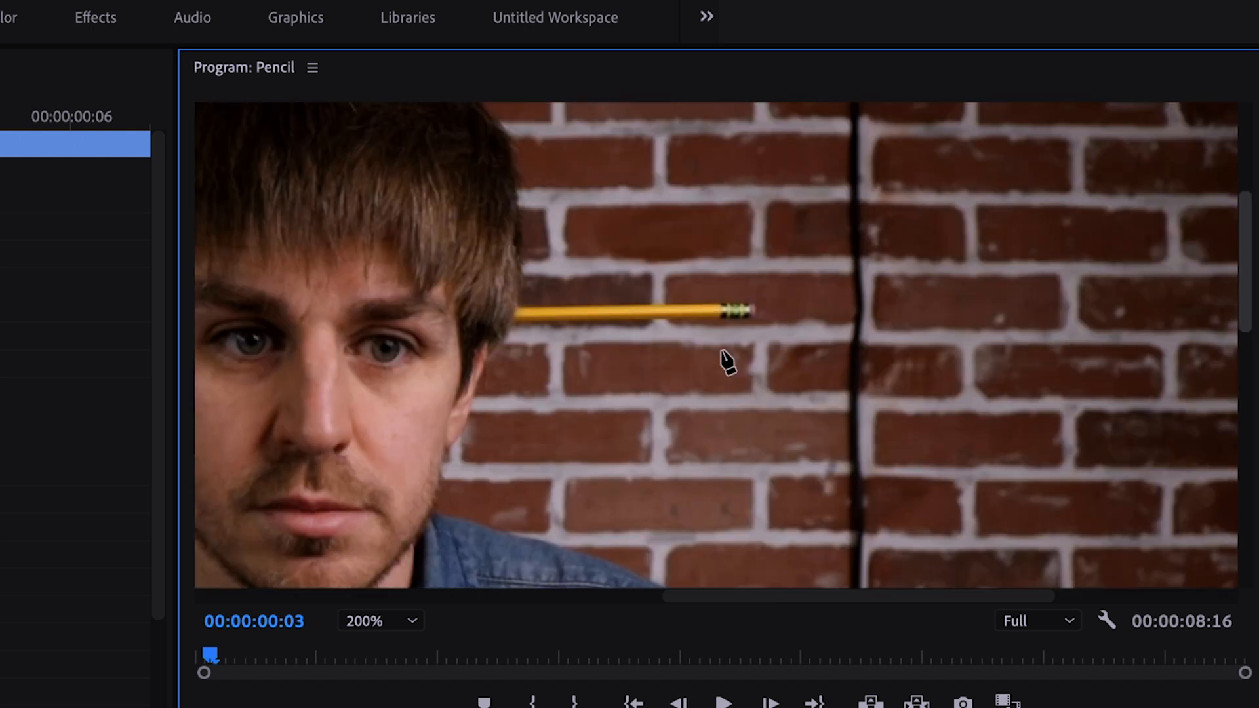
pyautogui.click(522, 296)
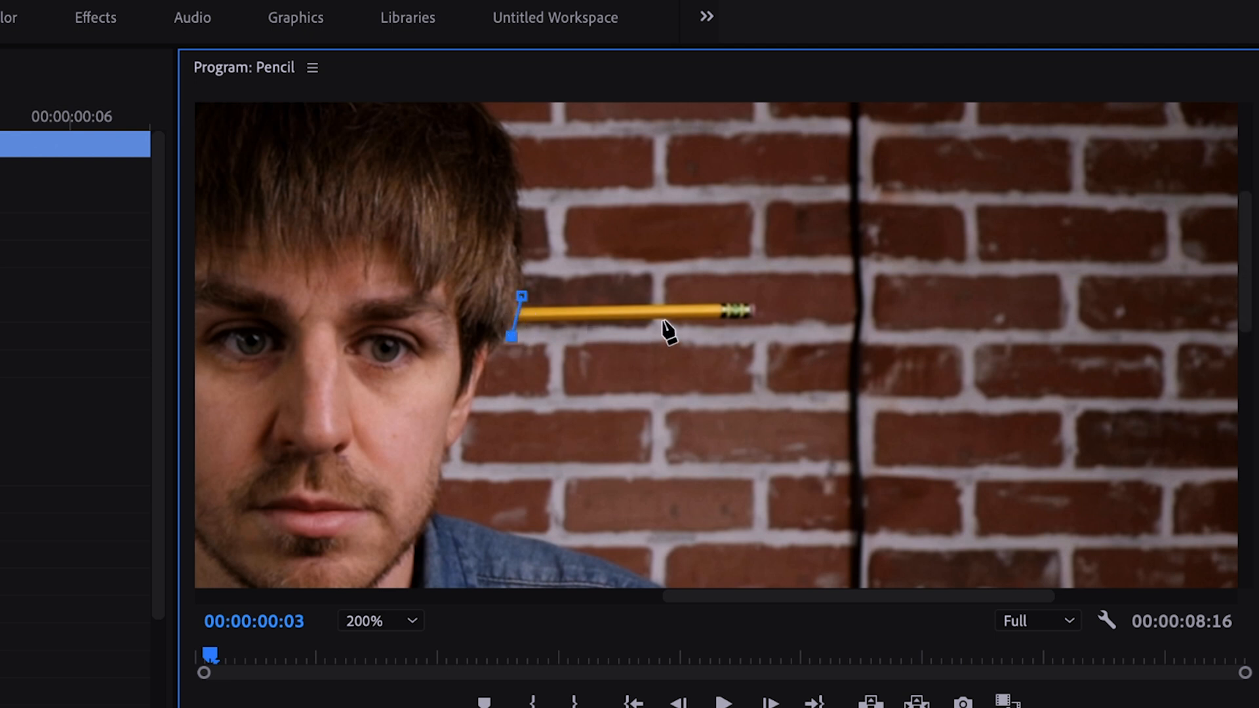
pyautogui.click(761, 325)
pyautogui.click(755, 284)
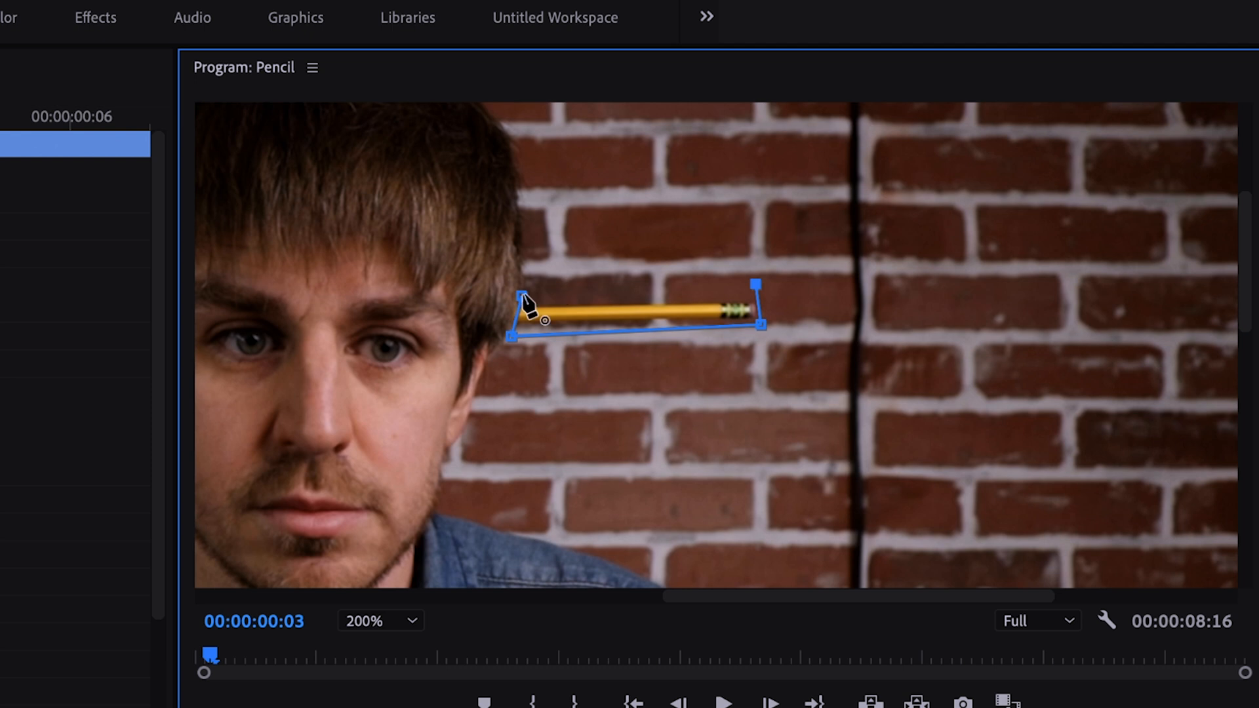
pyautogui.click(523, 295)
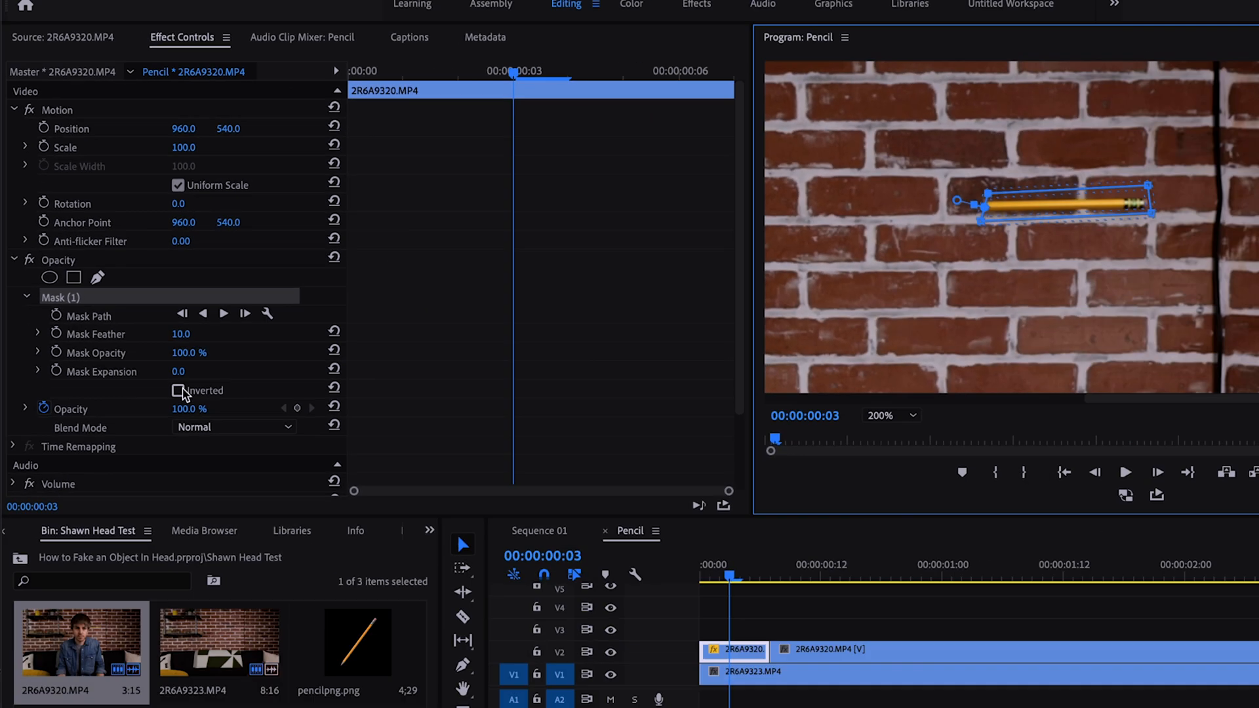
# - Invert the pencil mask on the first 2R6A9320.MP4 segment and fit the whole frame in the program view
pyautogui.click(264, 530)
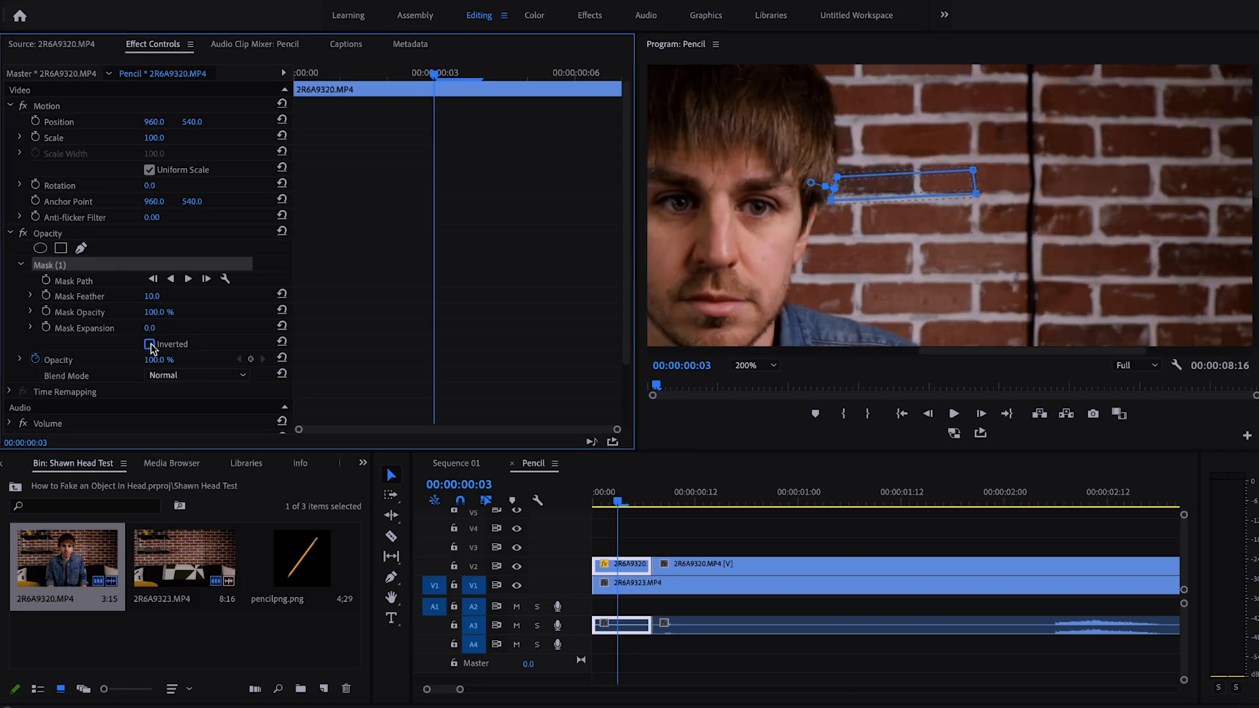
pyautogui.click(626, 586)
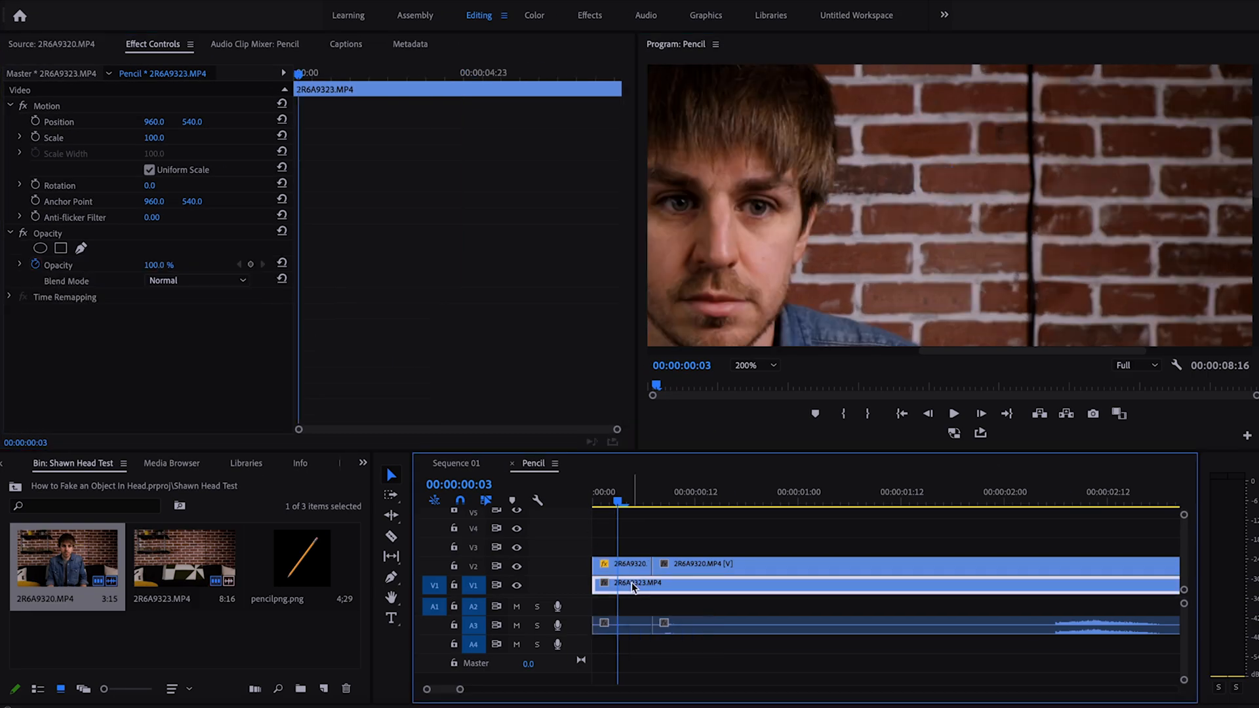
pyautogui.click(773, 365)
pyautogui.click(763, 387)
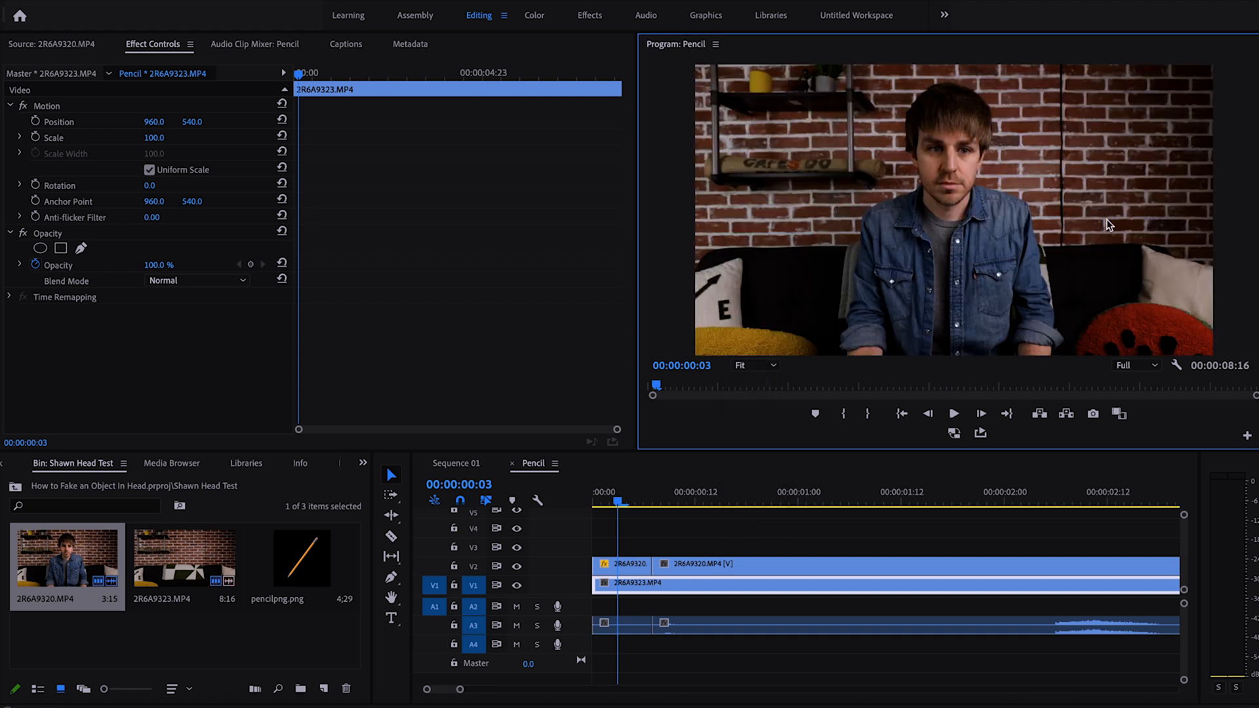
# - Compare the frames on either side of the cut, 00:00:00:06 and 00:00:00:07, to examine the masked pencil
pyautogui.press('Right')
pyautogui.press('Right')
pyautogui.press('Right')
pyautogui.press('Right')
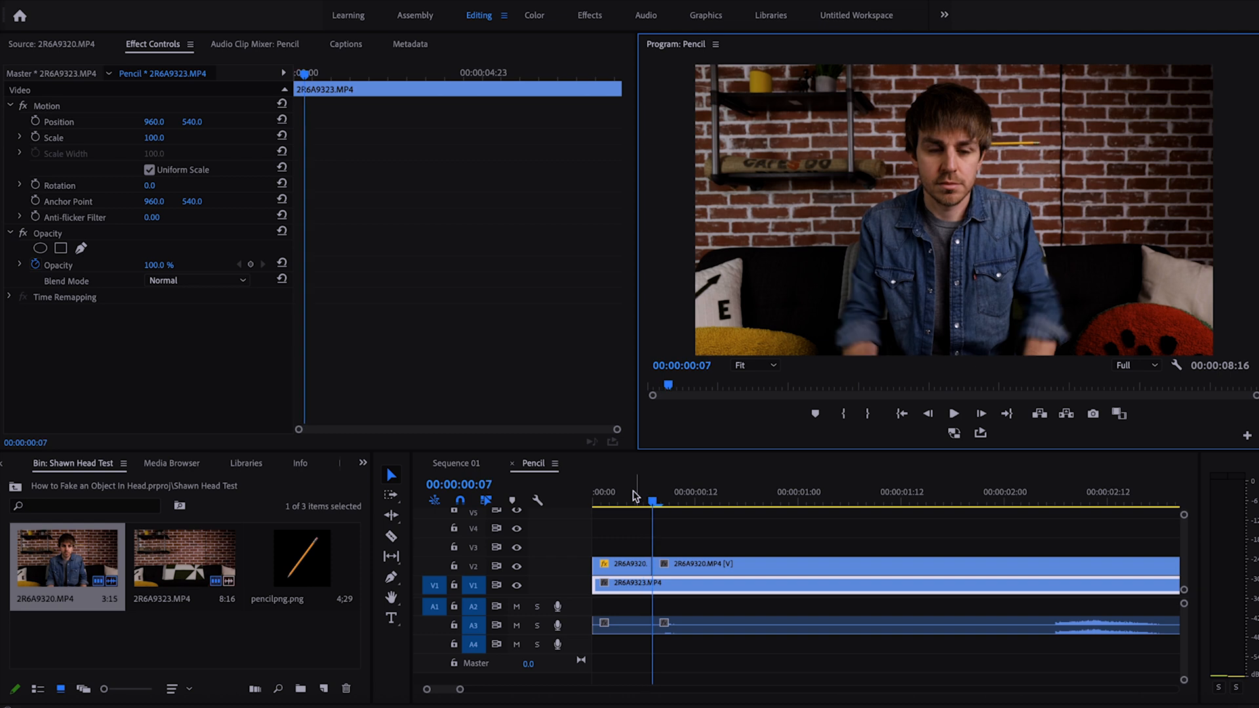
pyautogui.press('Left')
pyautogui.press('Right')
pyautogui.press('Left')
pyautogui.press('Right')
pyautogui.press('Left')
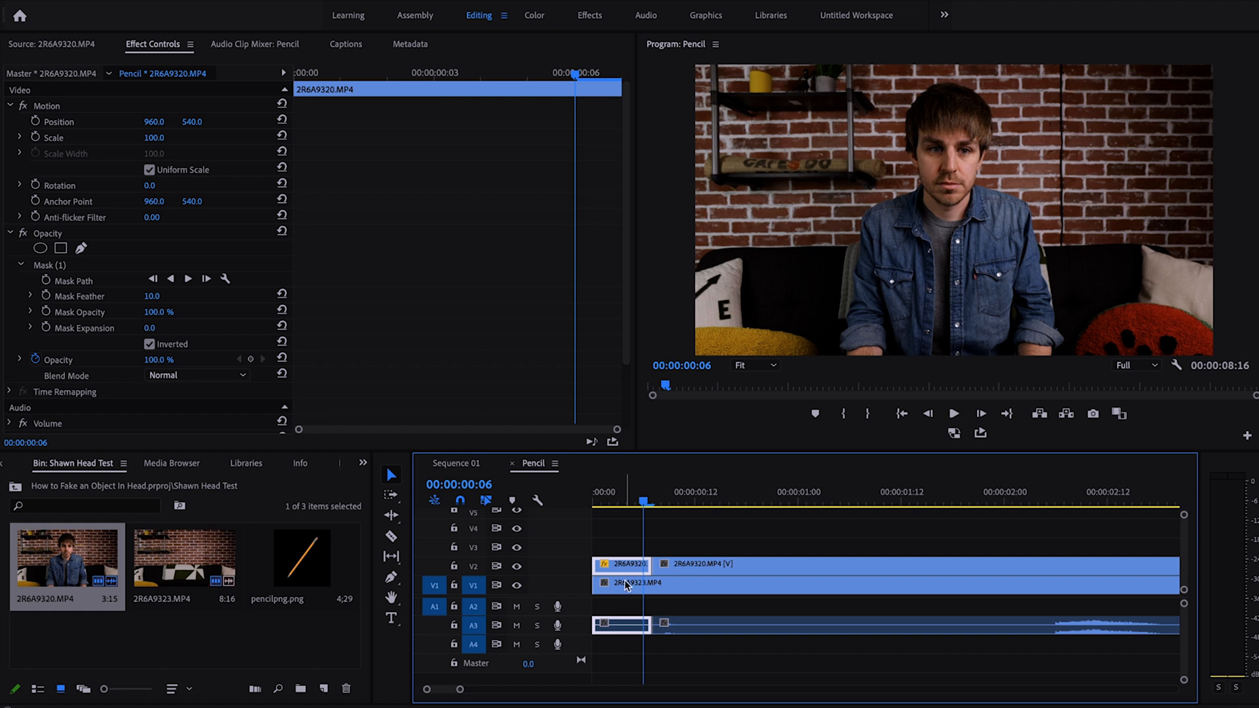
pyautogui.click(518, 586)
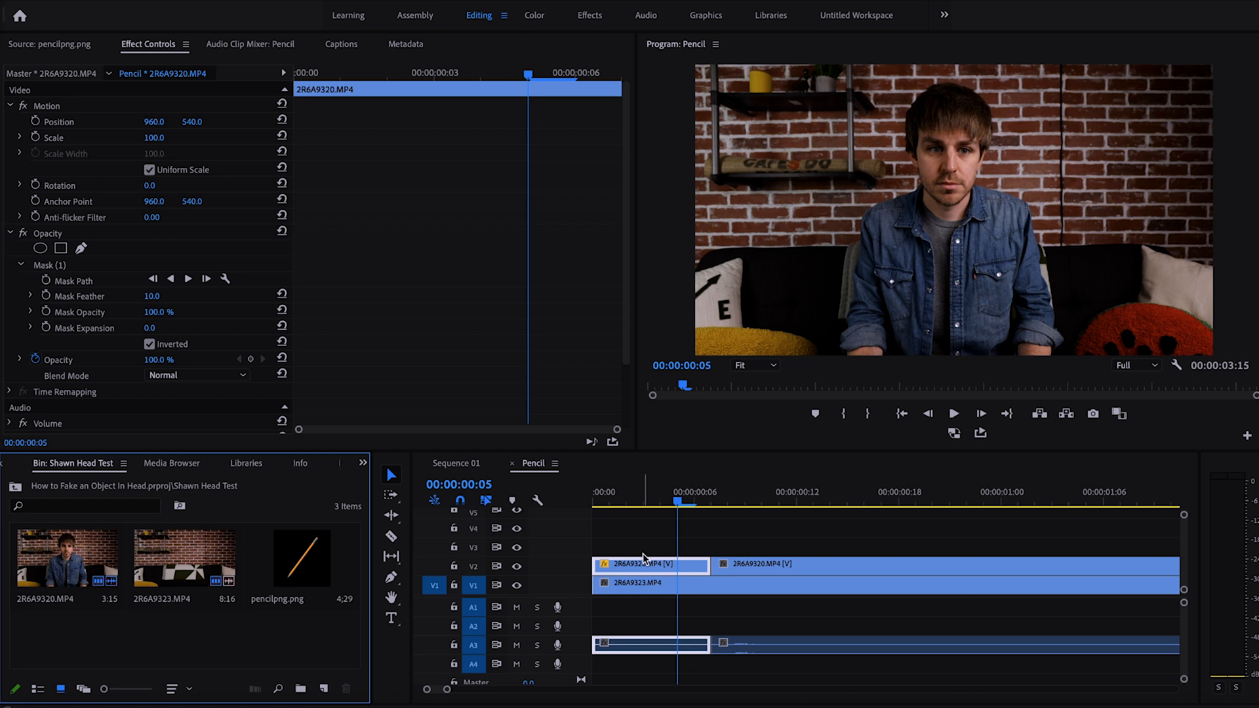
# - Add pencilpng.png to track V3 from the sequence start and set its scale to 13 with the playhead at 00:00:00:07
pyautogui.moveTo(299, 559); pyautogui.dragTo(571, 557)
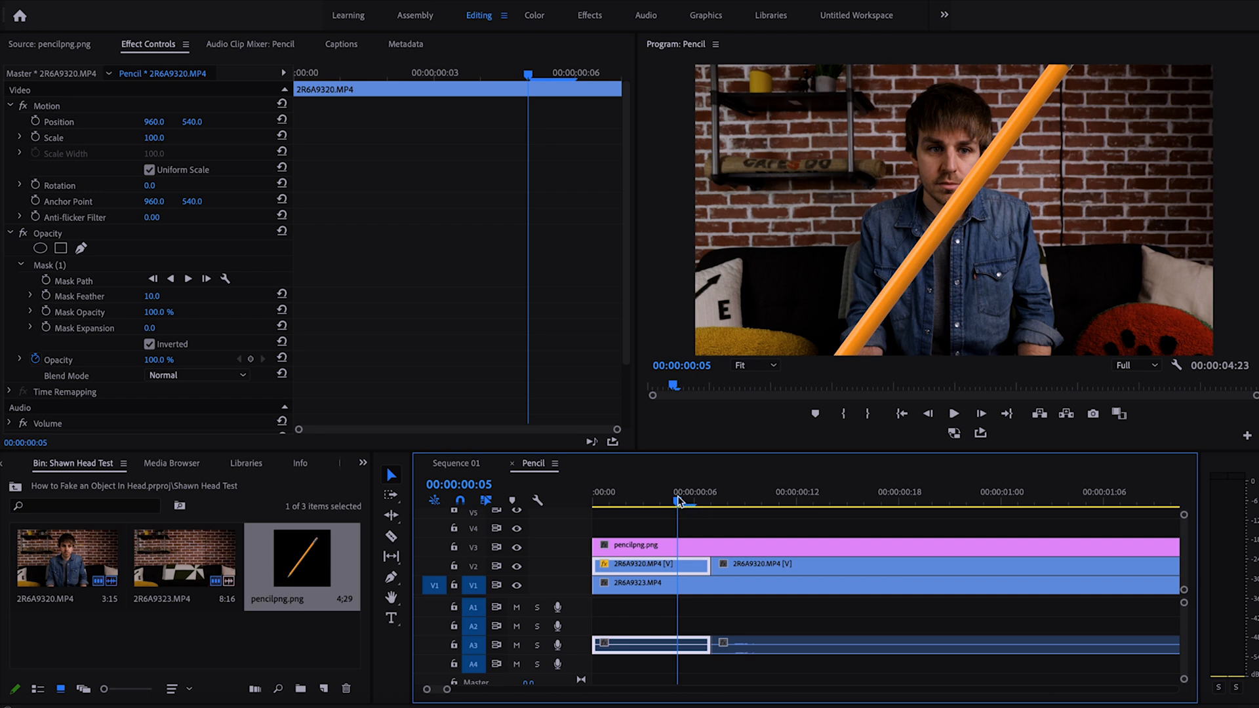
pyautogui.moveTo(678, 497); pyautogui.dragTo(711, 509)
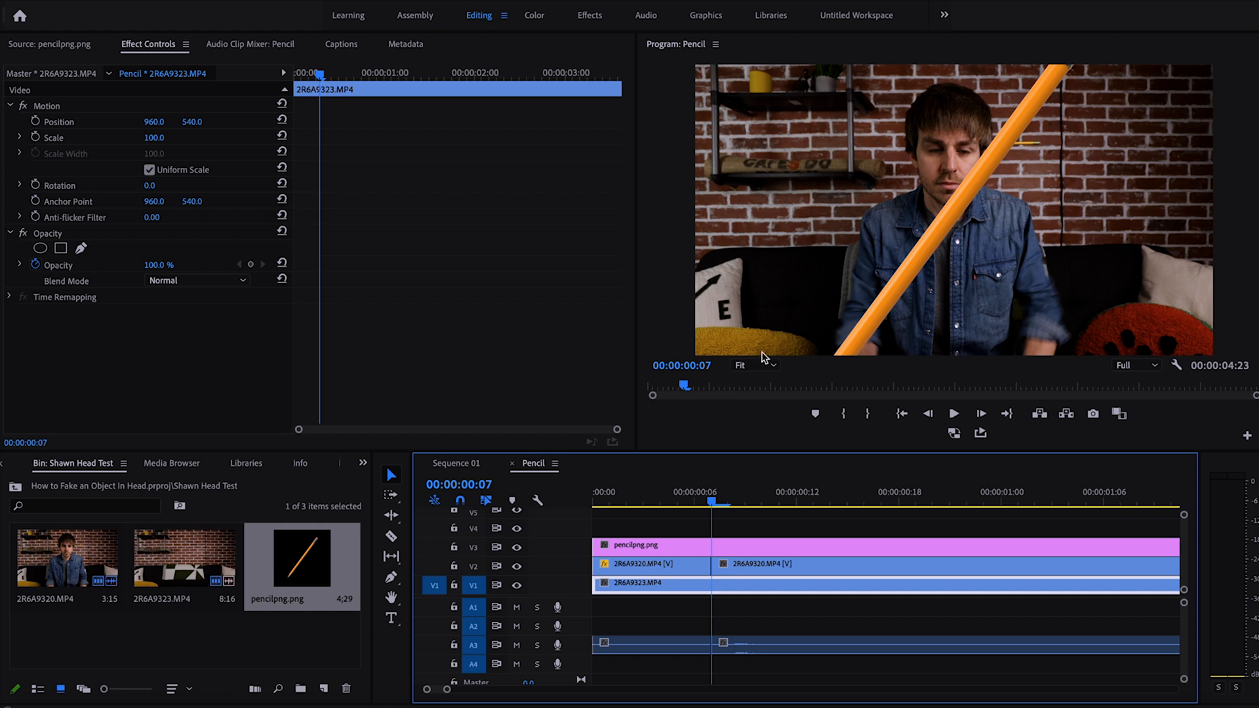
pyautogui.click(710, 551)
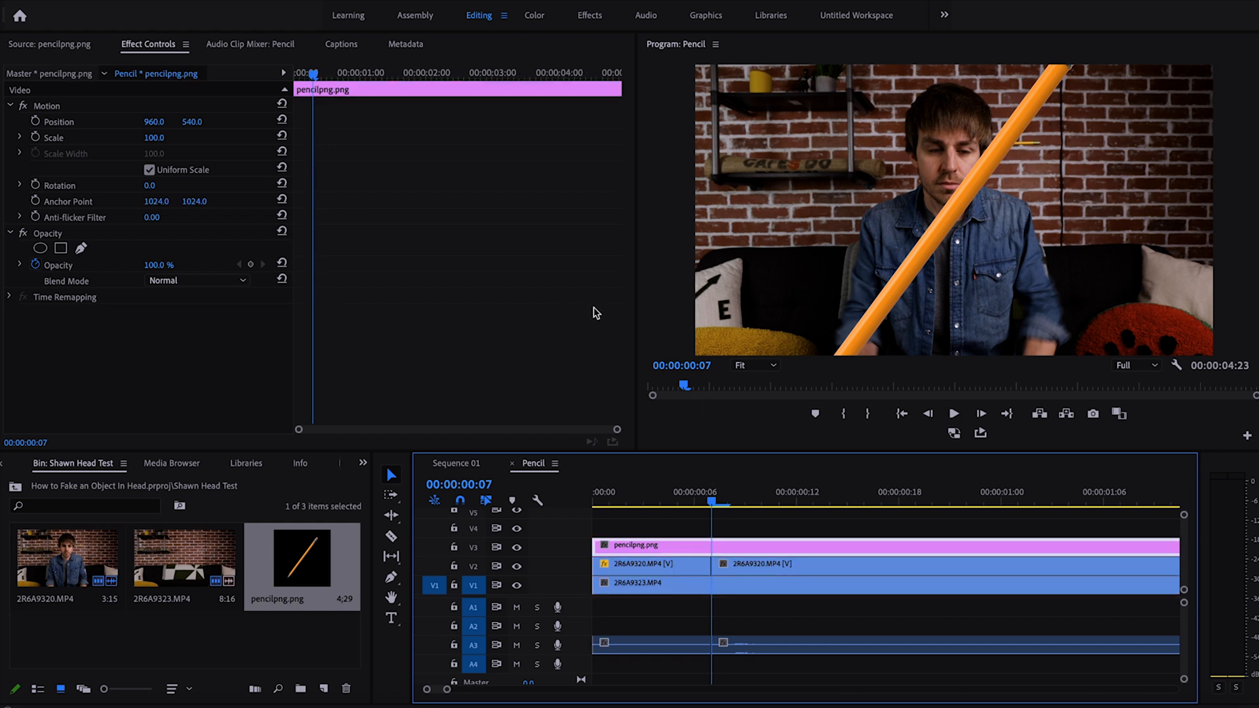
pyautogui.click(158, 139)
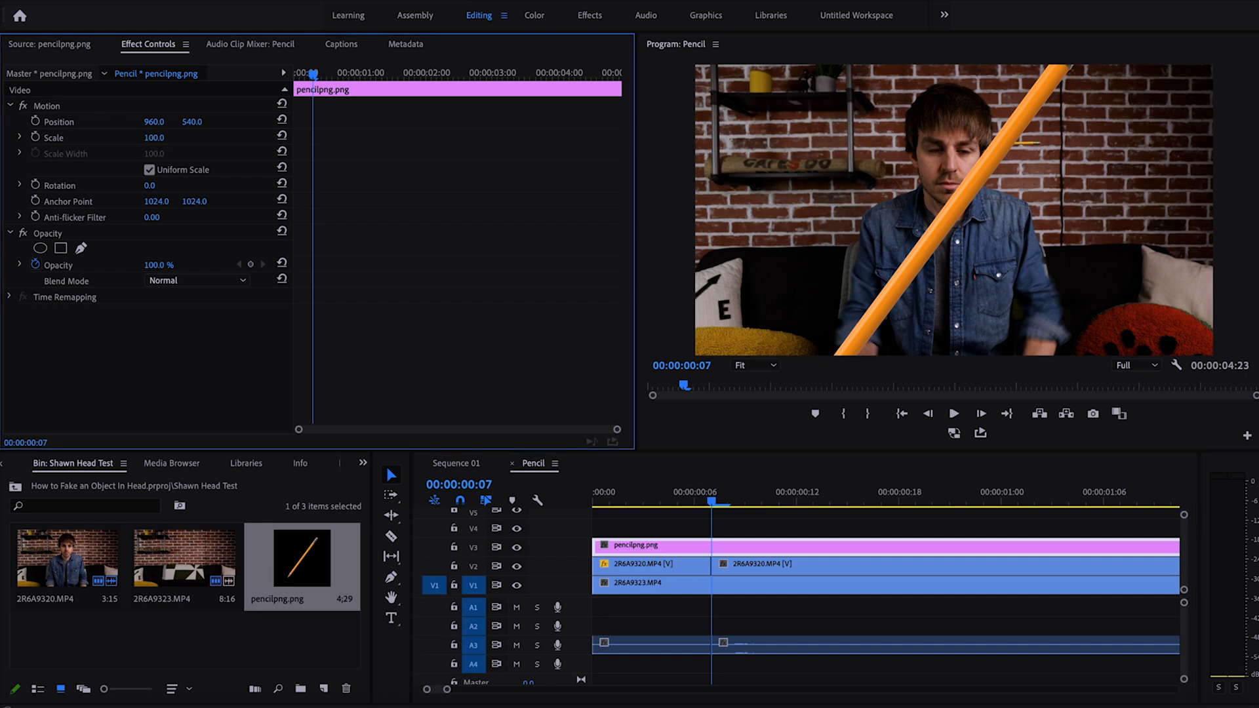
pyautogui.moveTo(157, 139); pyautogui.dragTo(97, 139)
# - Align the pencil image with the real pencil beside the head, at position about 1204.6, 284.1 and rotation 57°
pyautogui.click(39, 106)
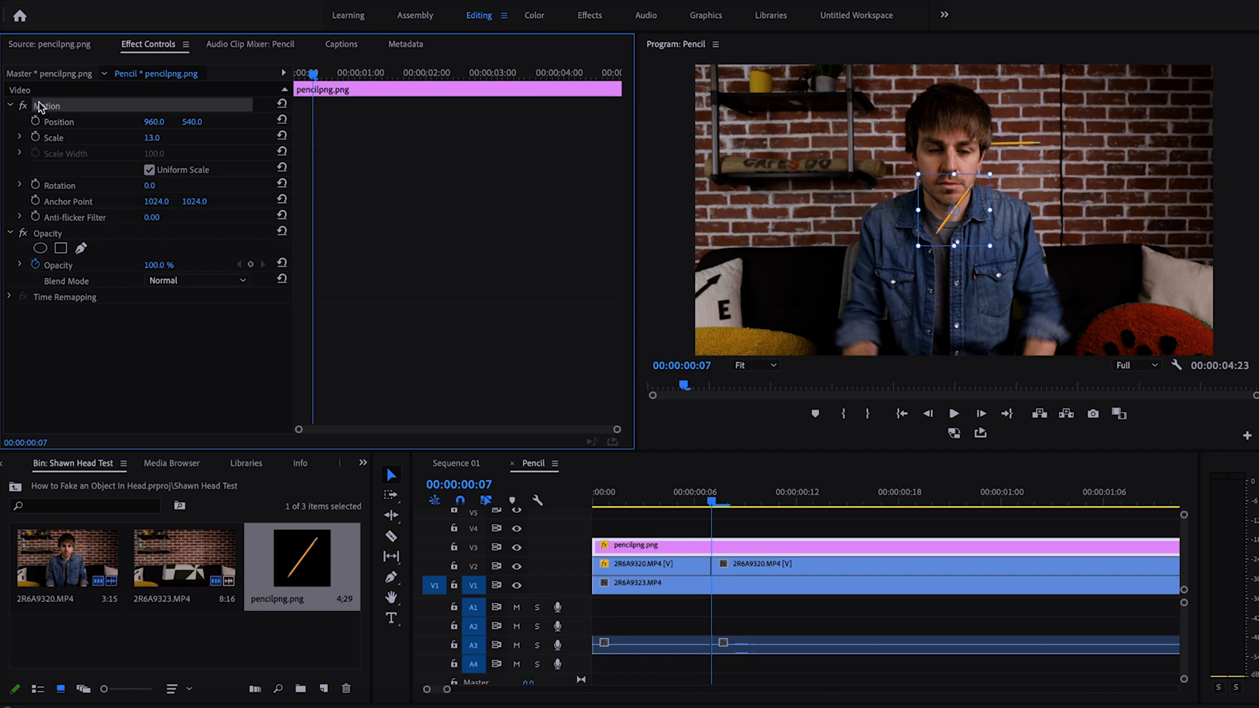
pyautogui.moveTo(977, 211); pyautogui.dragTo(1031, 130)
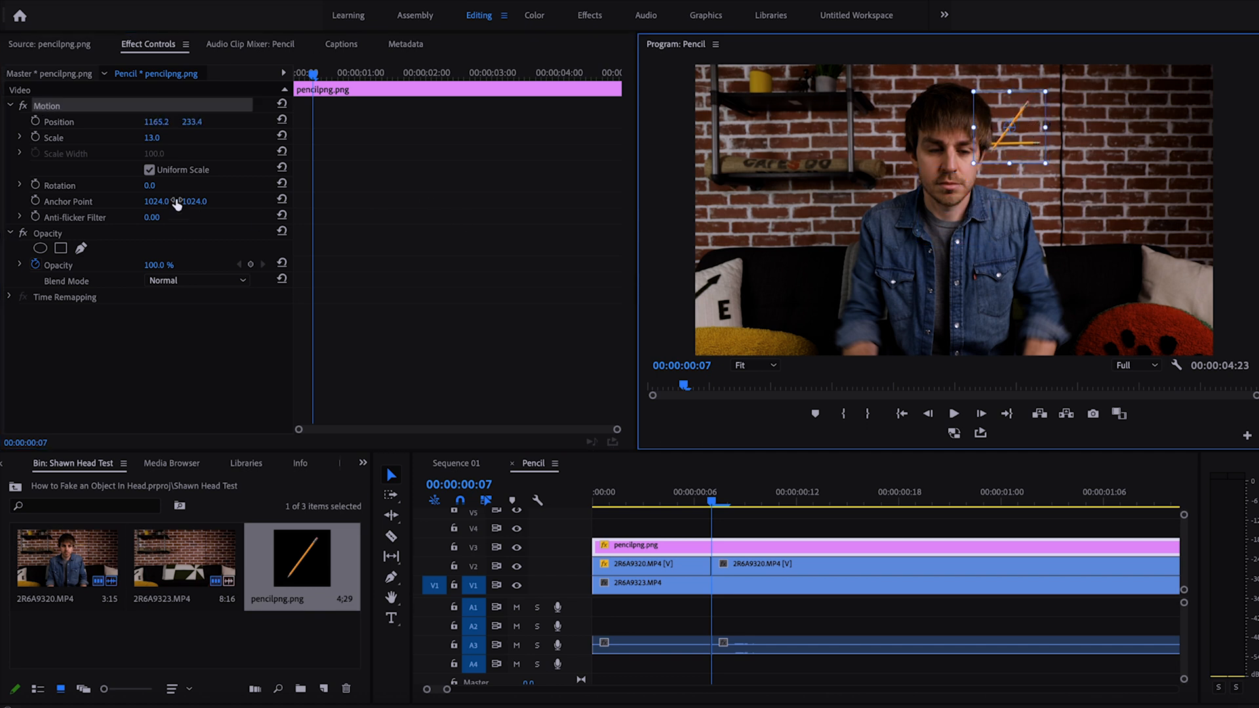
pyautogui.moveTo(149, 187); pyautogui.dragTo(161, 188)
pyautogui.moveTo(1010, 128); pyautogui.dragTo(1020, 141)
pyautogui.click(773, 365)
pyautogui.click(755, 485)
pyautogui.moveTo(977, 352); pyautogui.dragTo(1058, 348)
pyautogui.moveTo(1256, 238); pyautogui.dragTo(1254, 196)
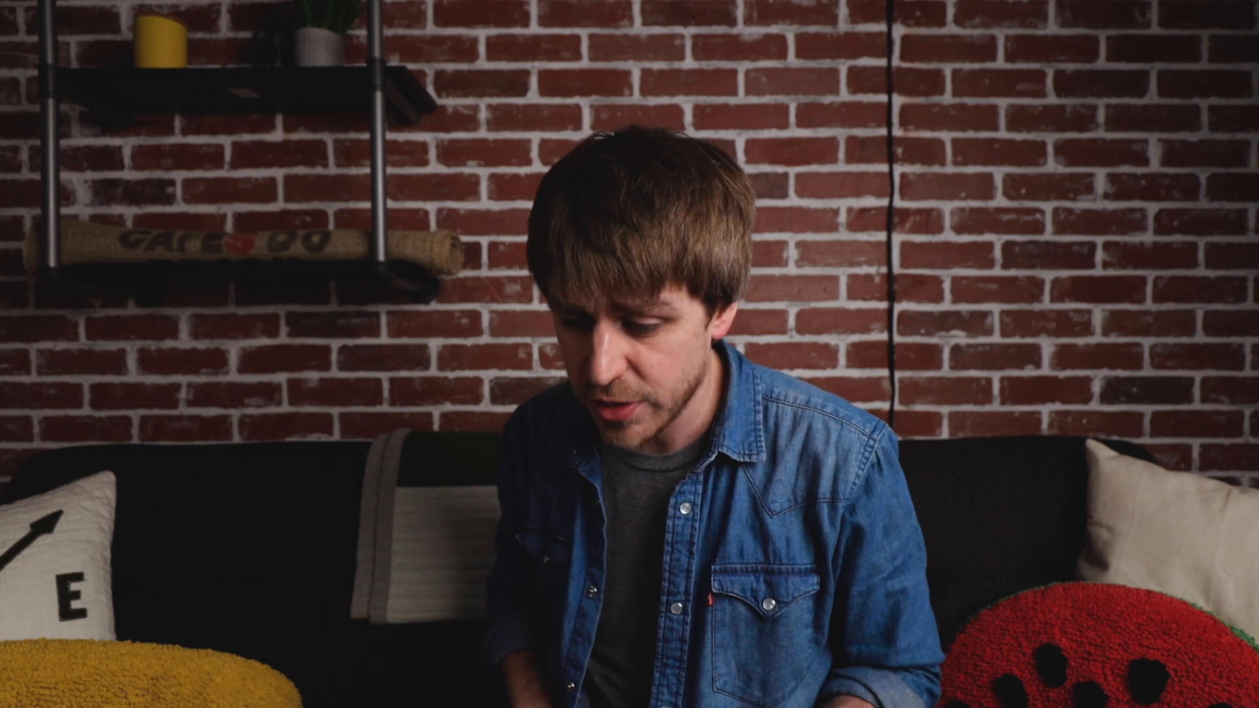
# - Search the effects for "change" and apply Change to Color to the pencilpng.png clip on V3
pyautogui.click(459, 19)
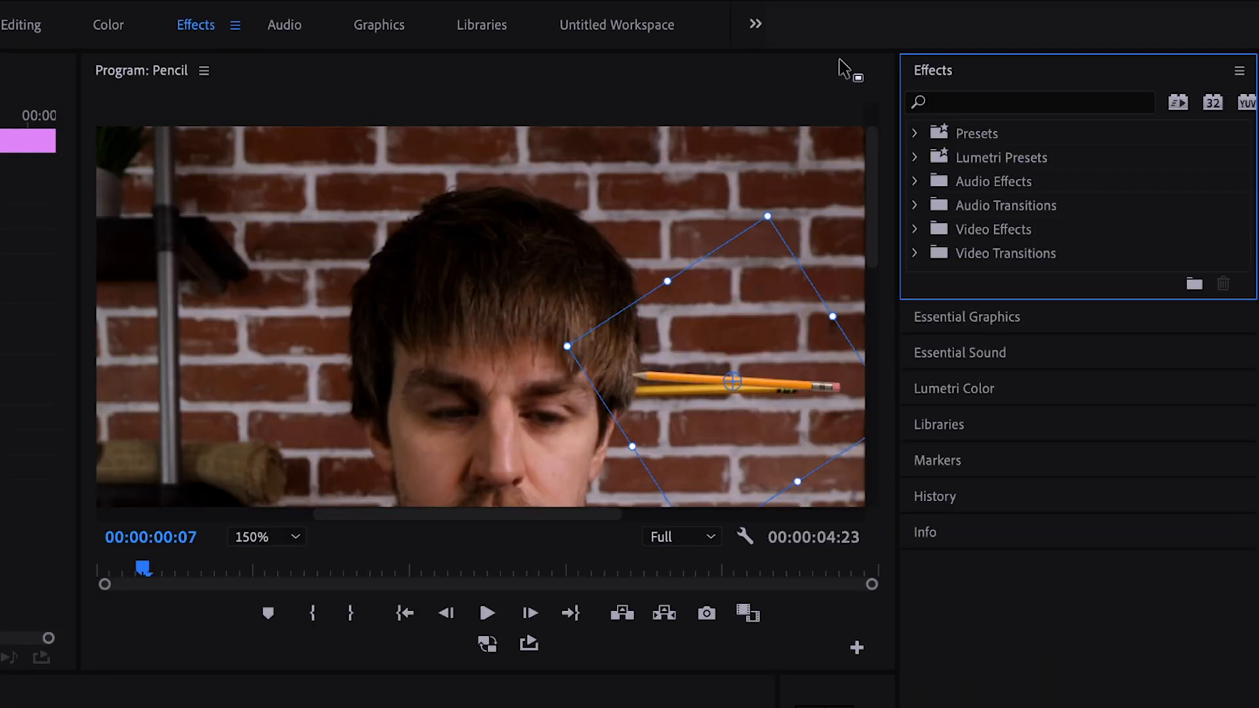
pyautogui.click(957, 102)
pyautogui.write('change')
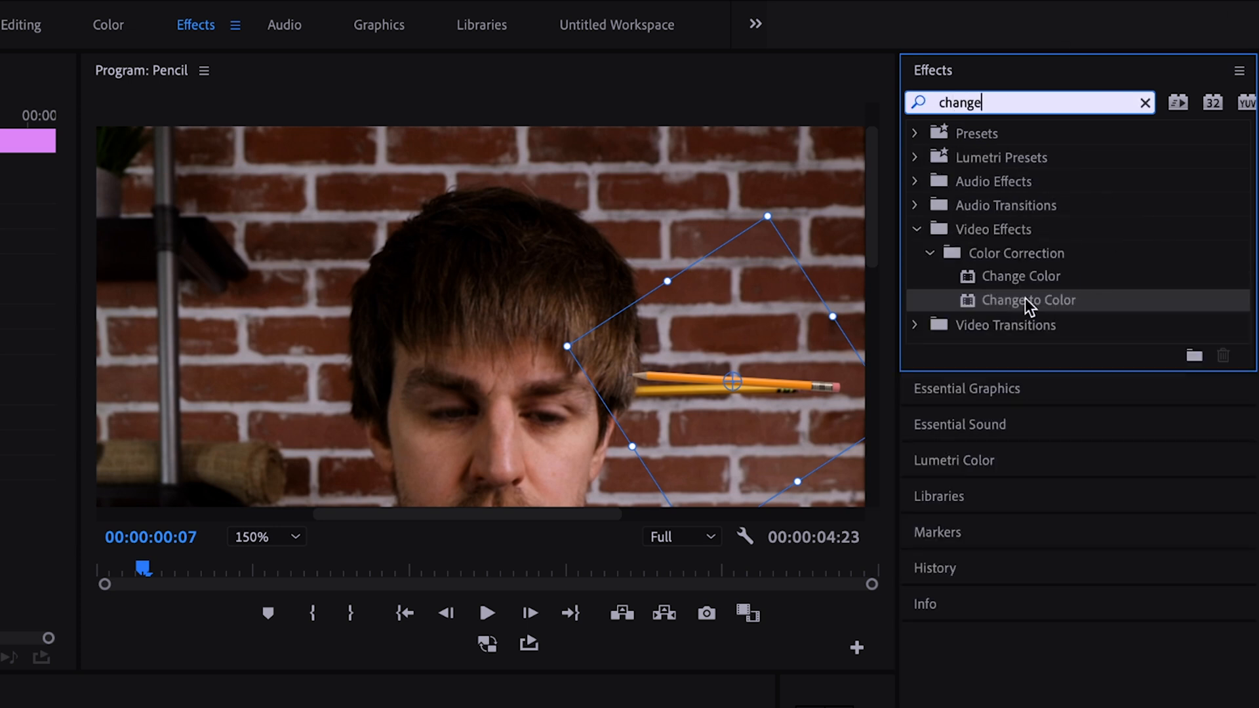
pyautogui.moveTo(1025, 297)
pyautogui.mouseDown()
pyautogui.moveTo(412, 542)
pyautogui.moveTo(586, 450)
pyautogui.moveTo(511, 532)
pyautogui.mouseUp()
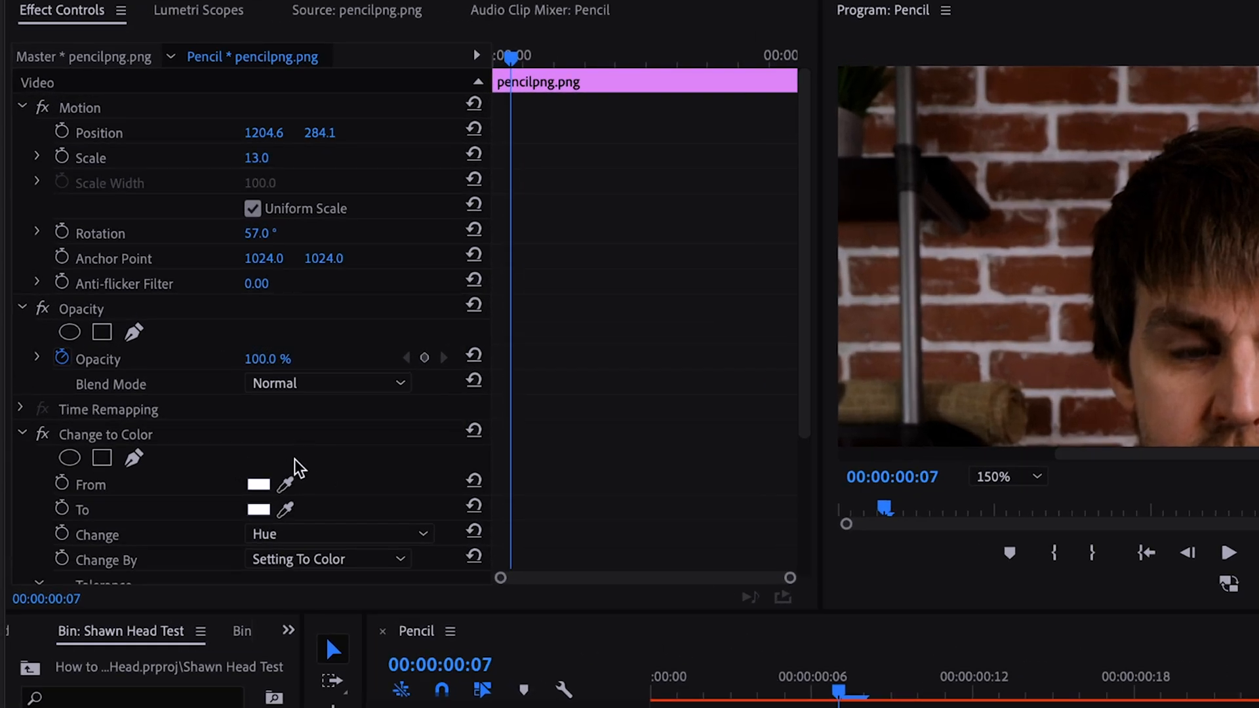
# - Sample the From color from the orange pencil image and the To color from the real pencil, then fit the program view
pyautogui.click(285, 485)
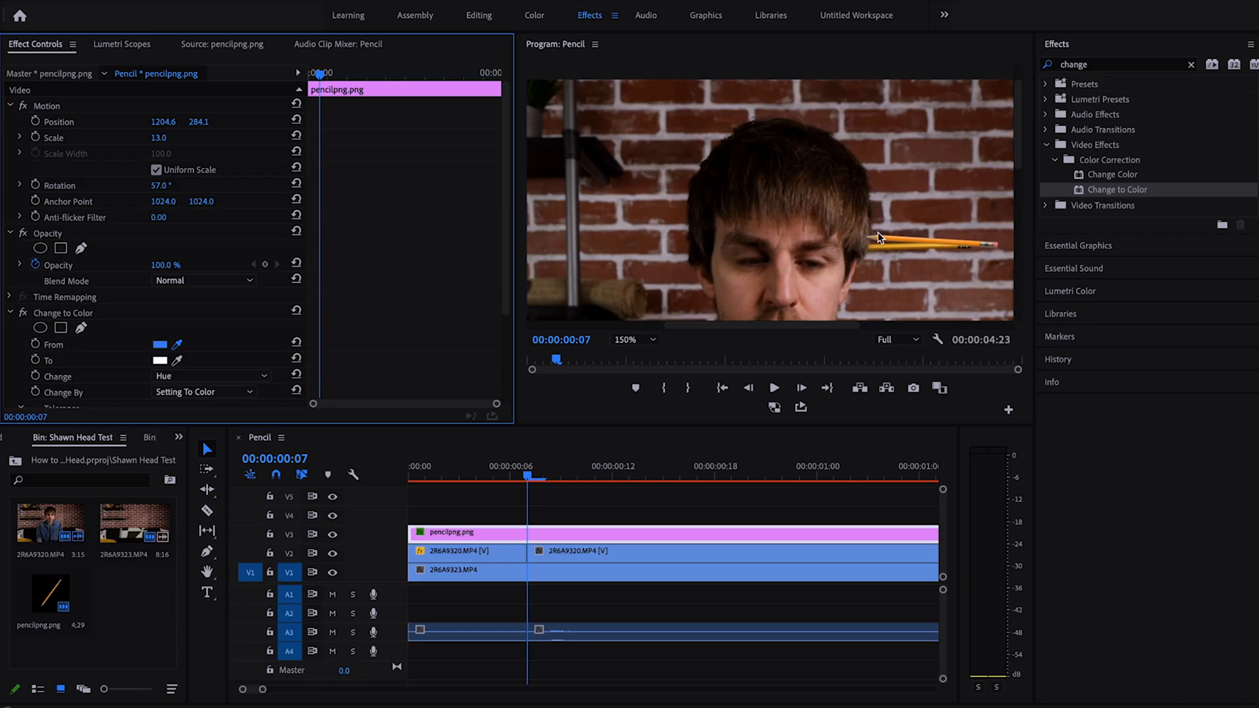
pyautogui.click(892, 244)
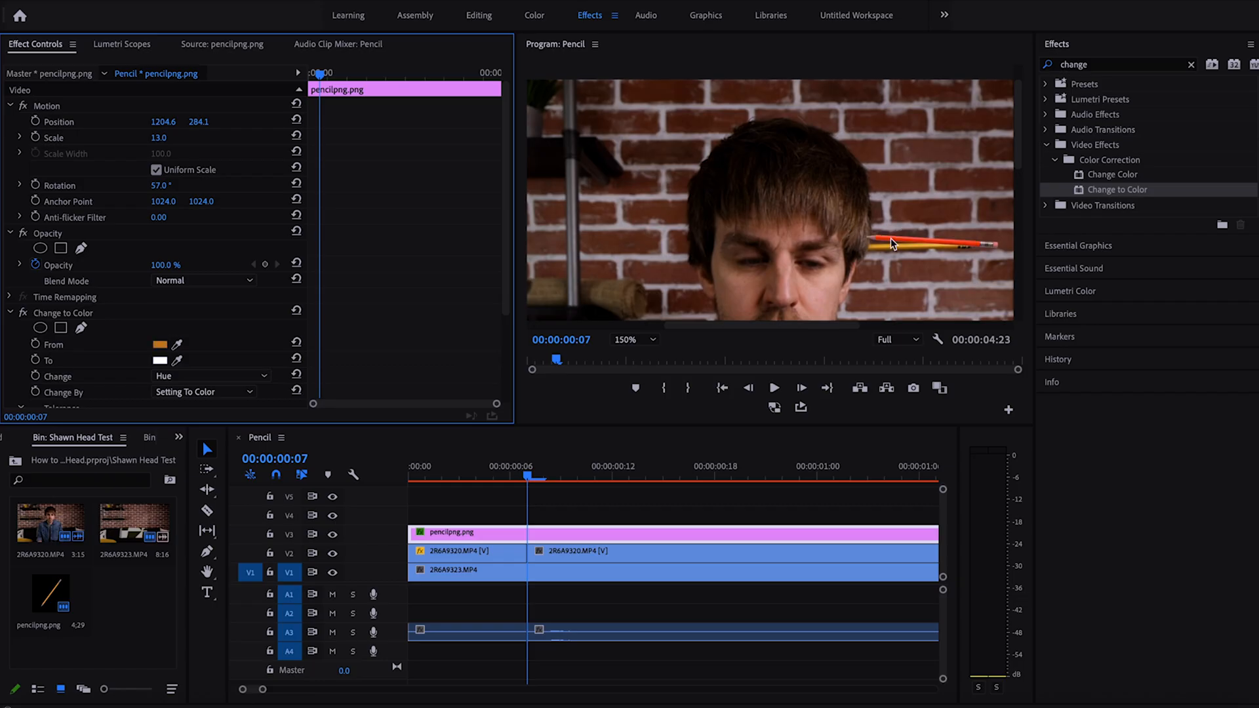
pyautogui.click(177, 360)
pyautogui.click(903, 251)
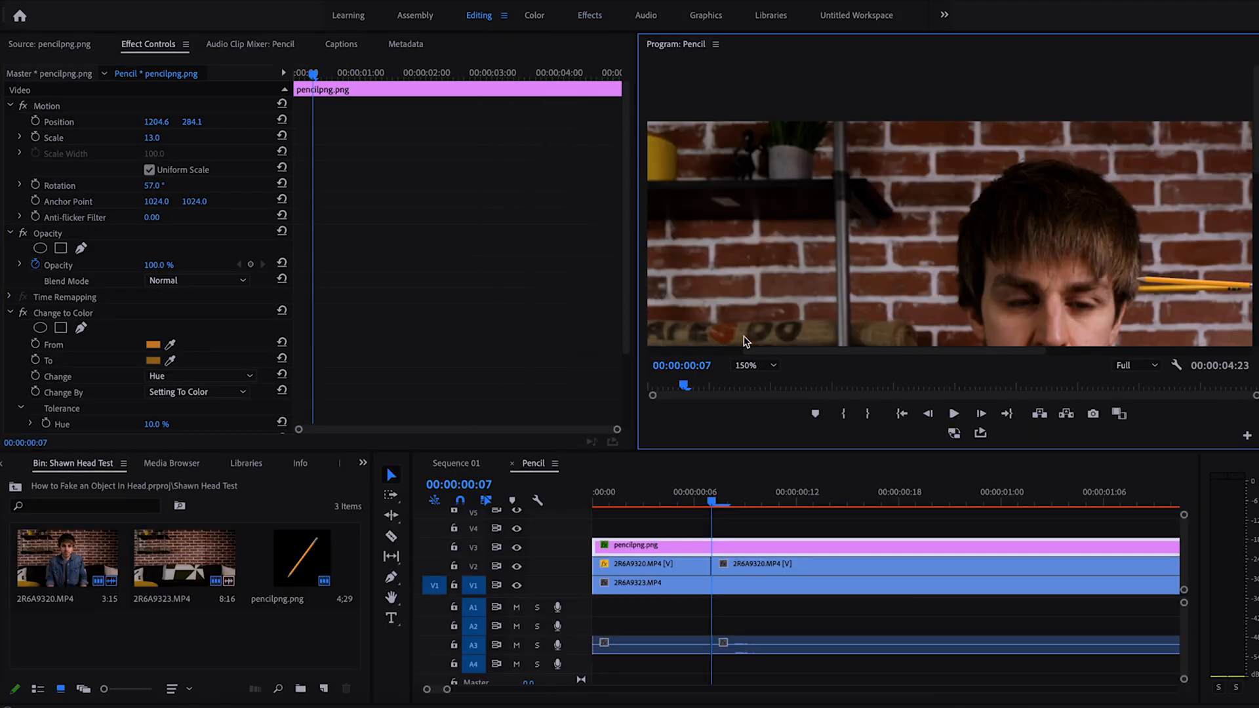
pyautogui.click(748, 442)
pyautogui.click(754, 452)
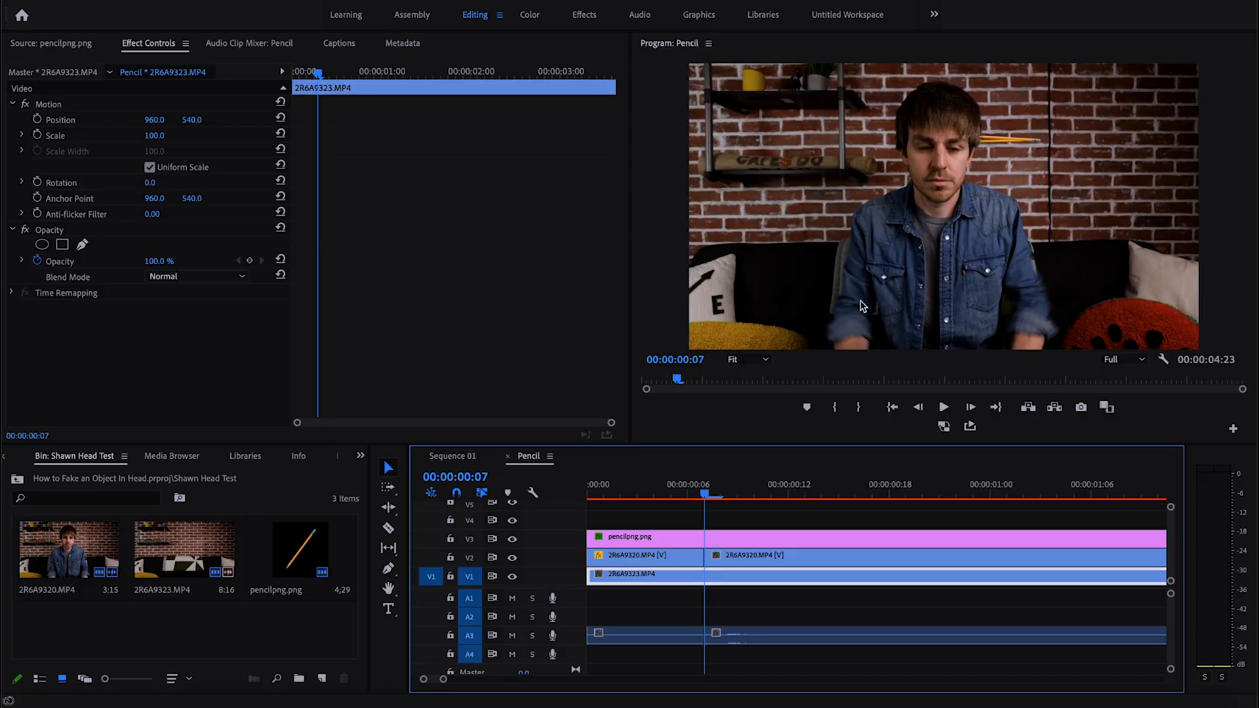
# - Split the pencilpng.png clip on V3 at 00:00:00:07 and delete the part after the cut
pyautogui.press('c')
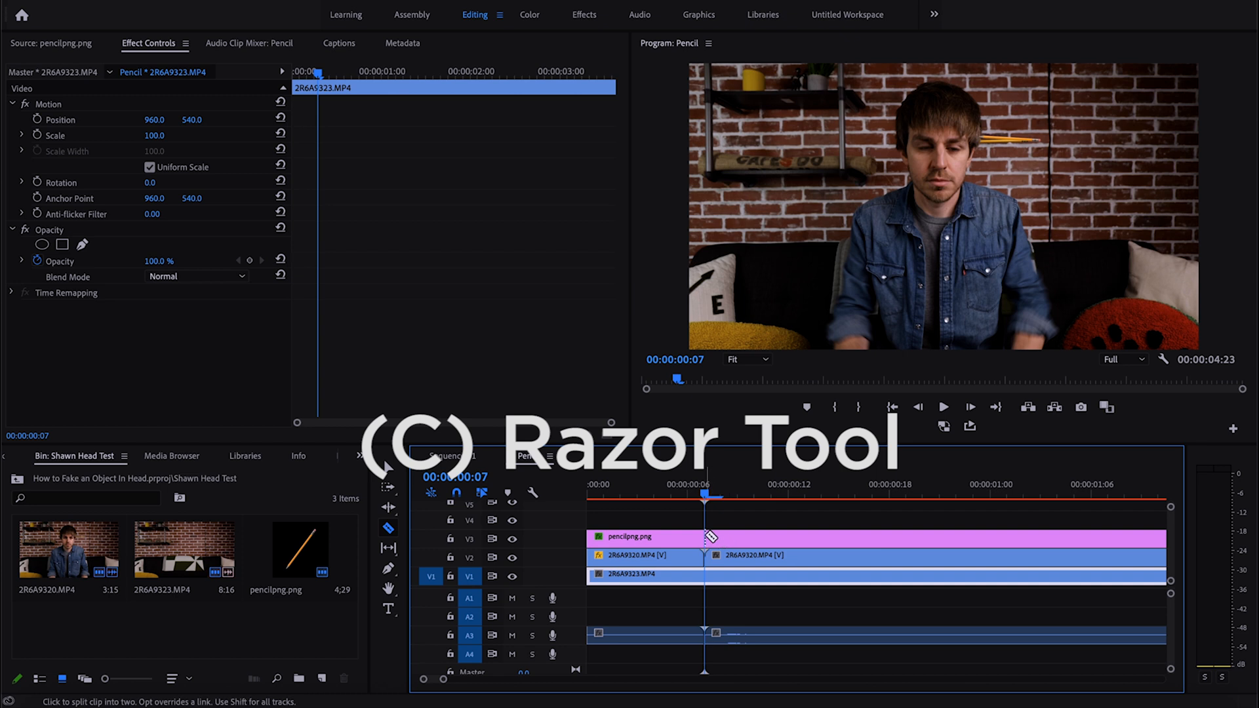
pyautogui.click(708, 537)
pyautogui.press('v')
pyautogui.click(727, 545)
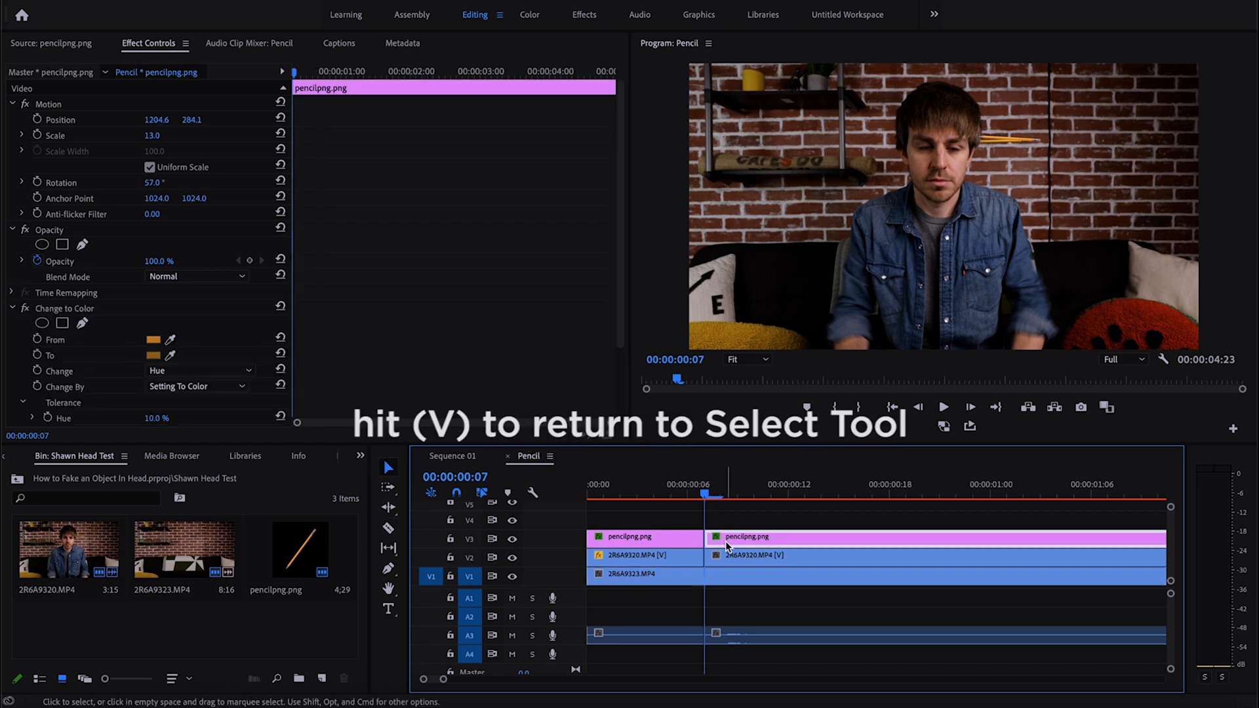
pyautogui.press('Delete')
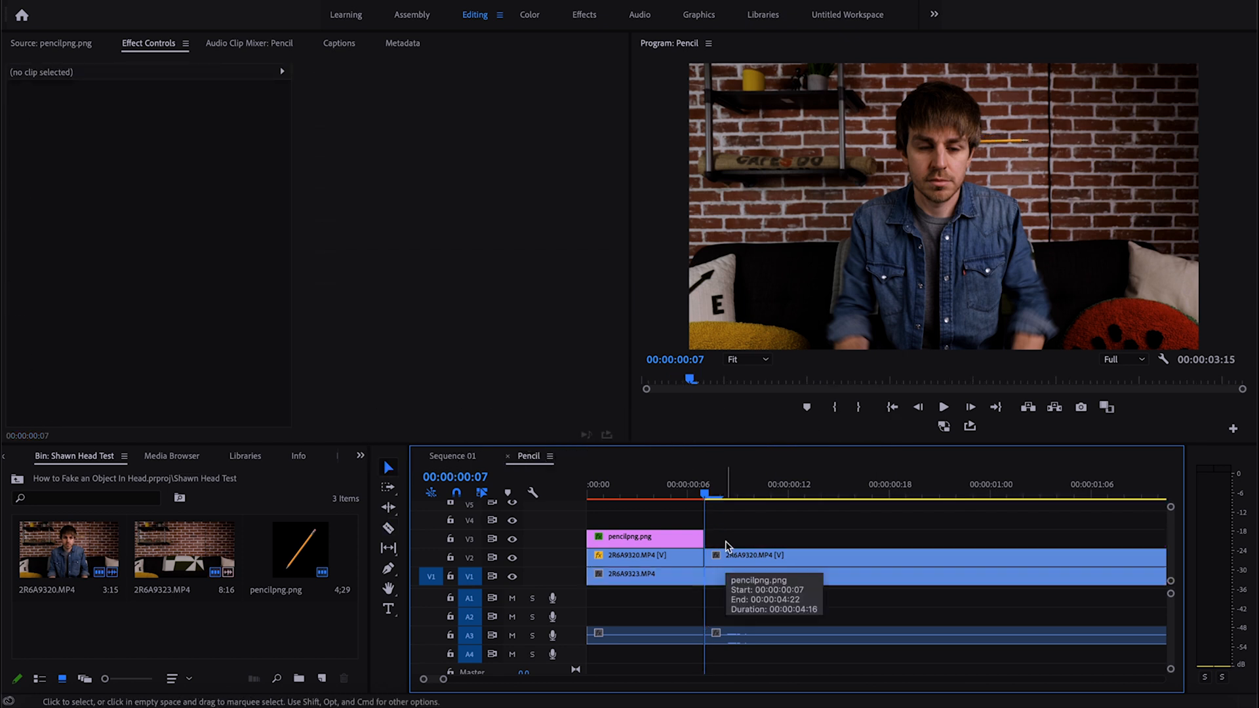
# - Compare the frames around the cut, then start Position and Rotation keyframes on pencilpng.png at 00:00:00:06
pyautogui.press('Left')
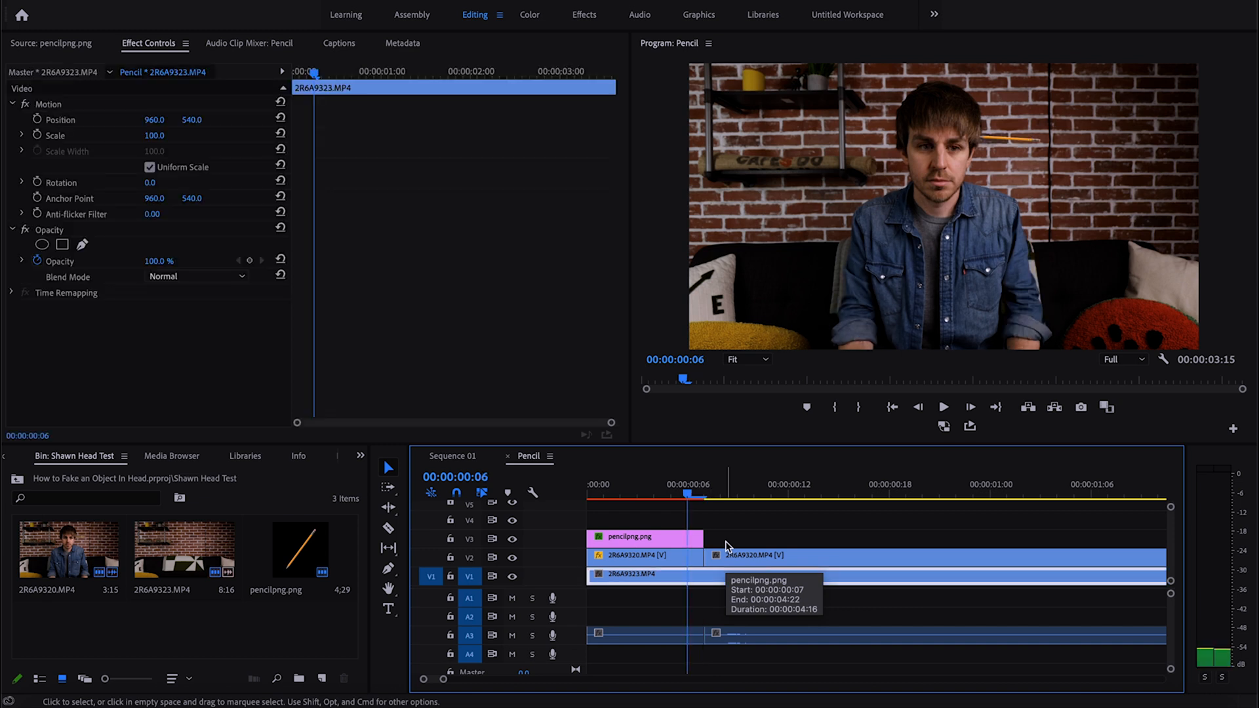
pyautogui.press('Right')
pyautogui.press('Left')
pyautogui.press('Right')
pyautogui.press('Left')
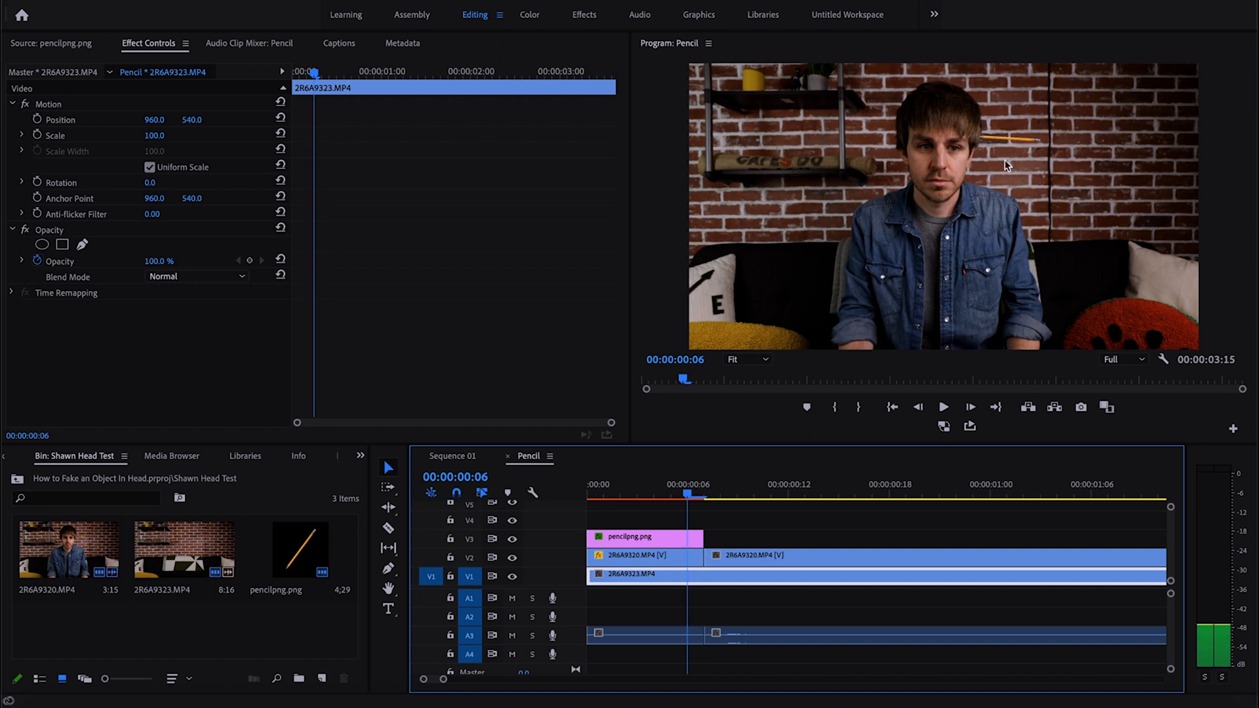
pyautogui.moveTo(688, 496)
pyautogui.mouseDown()
pyautogui.moveTo(591, 498)
pyautogui.moveTo(689, 511)
pyautogui.mouseUp()
pyautogui.click(687, 545)
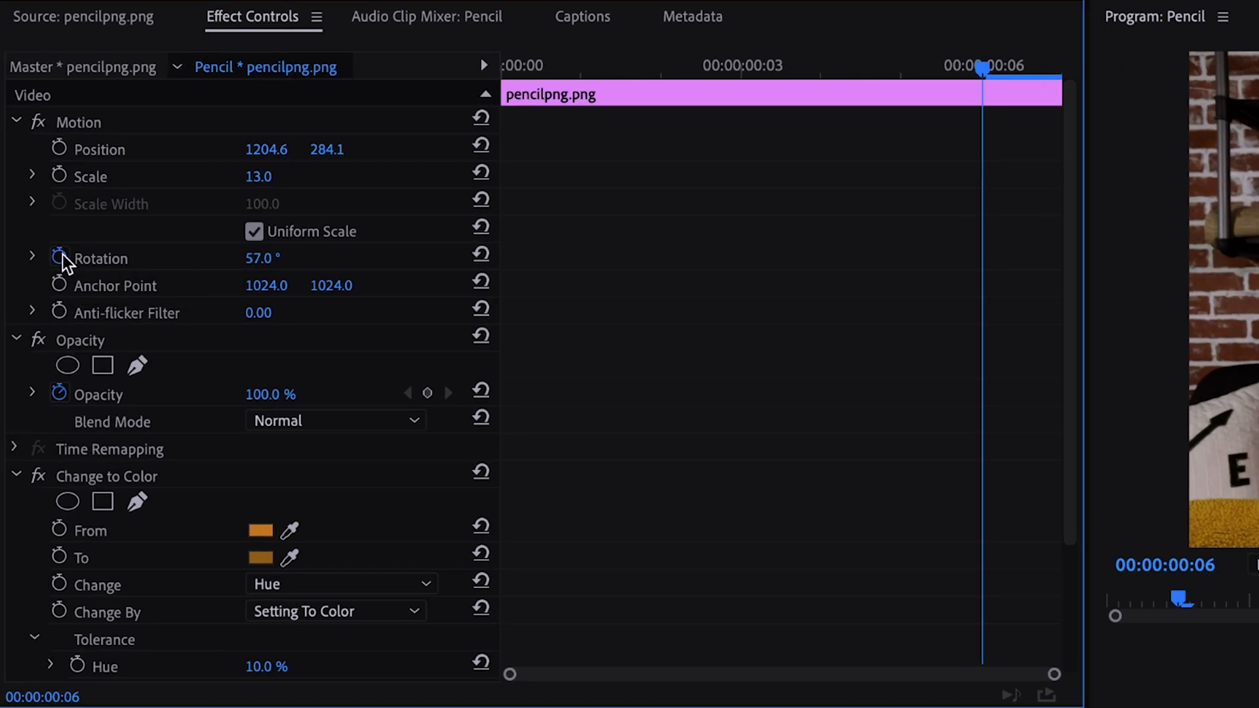
pyautogui.click(38, 182)
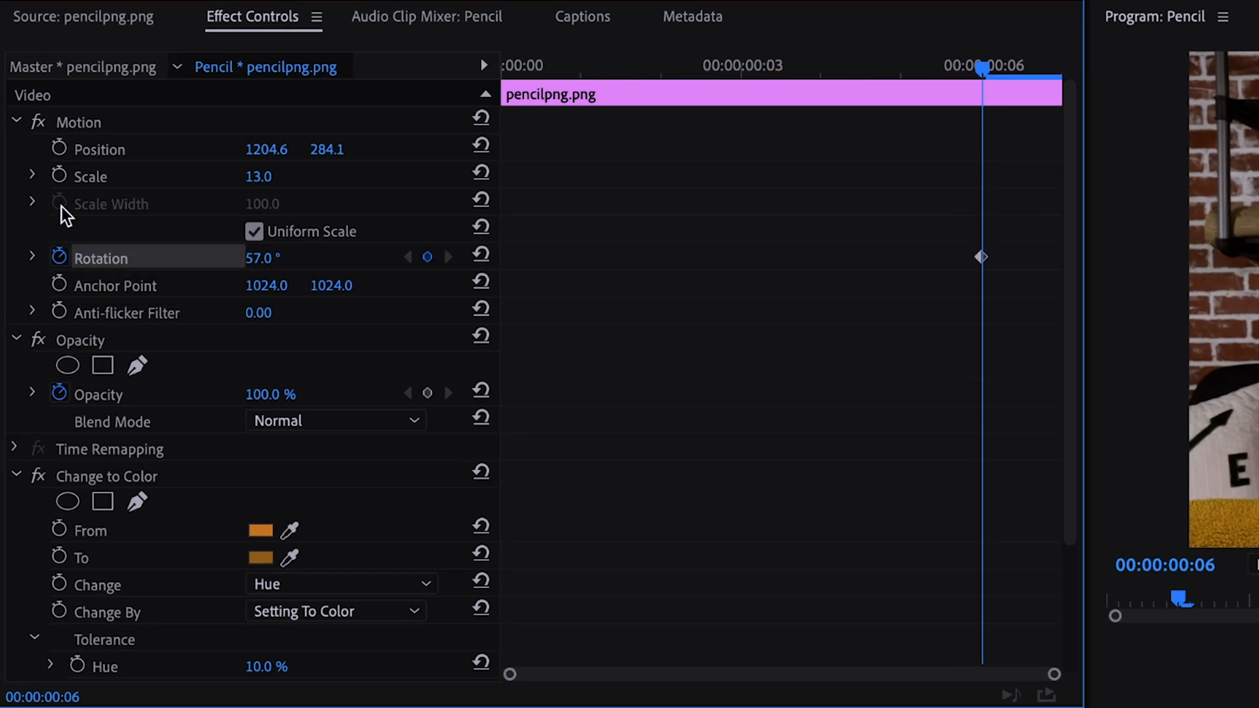
pyautogui.click(60, 149)
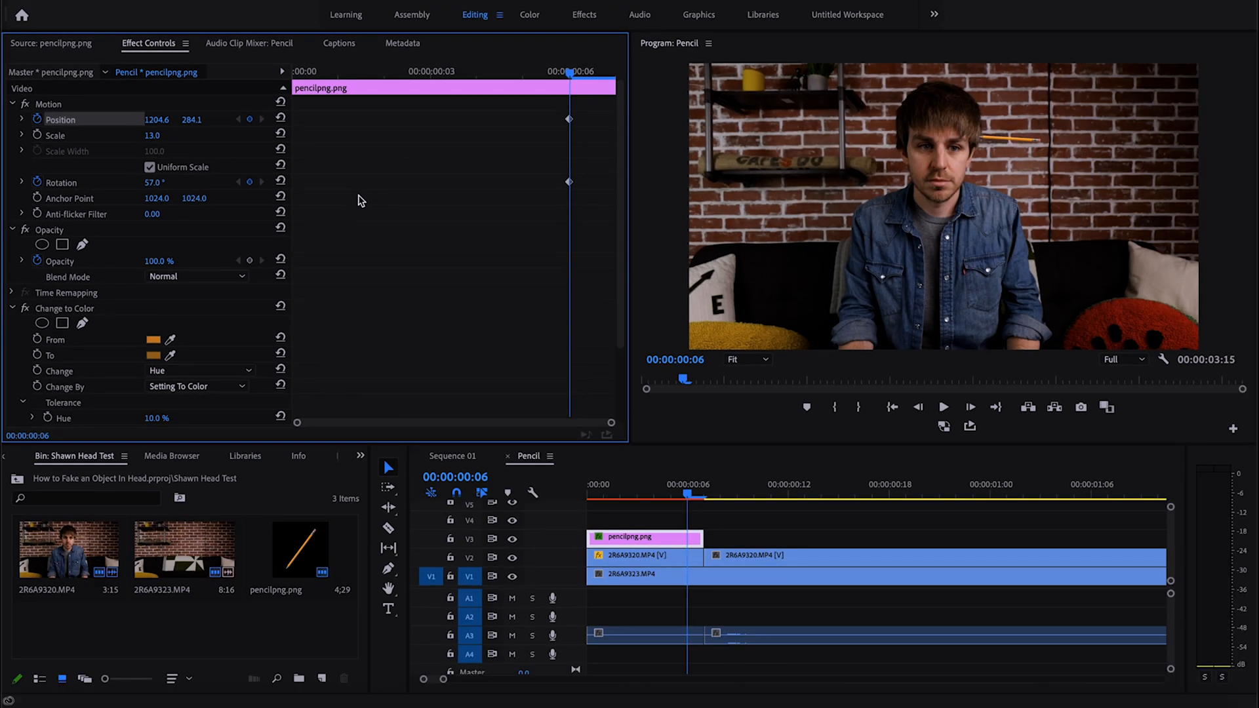
# - At 00:00:00:00, keyframe the pencil's horizontal position at 2033.6, out of frame, and increase its rotation by about one full turn
pyautogui.moveTo(688, 494); pyautogui.dragTo(642, 496)
pyautogui.press('Left')
pyautogui.press('Left')
pyautogui.press('Left')
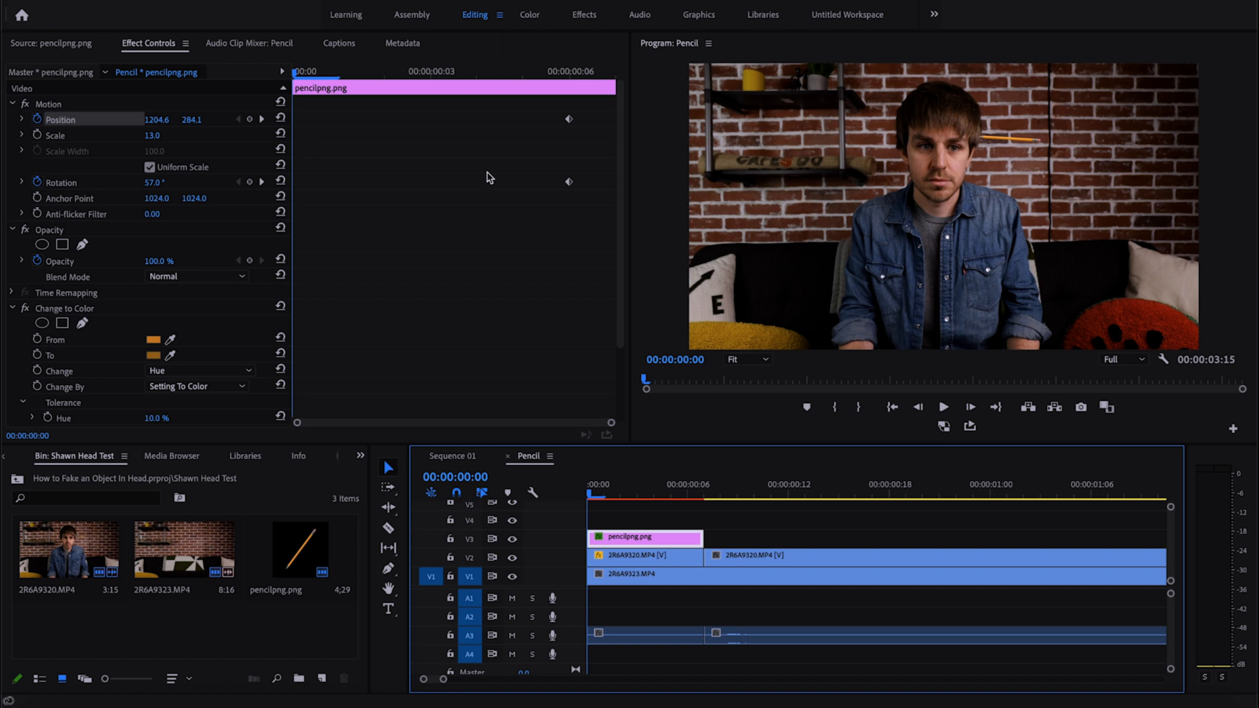
pyautogui.moveTo(158, 120); pyautogui.dragTo(653, 120)
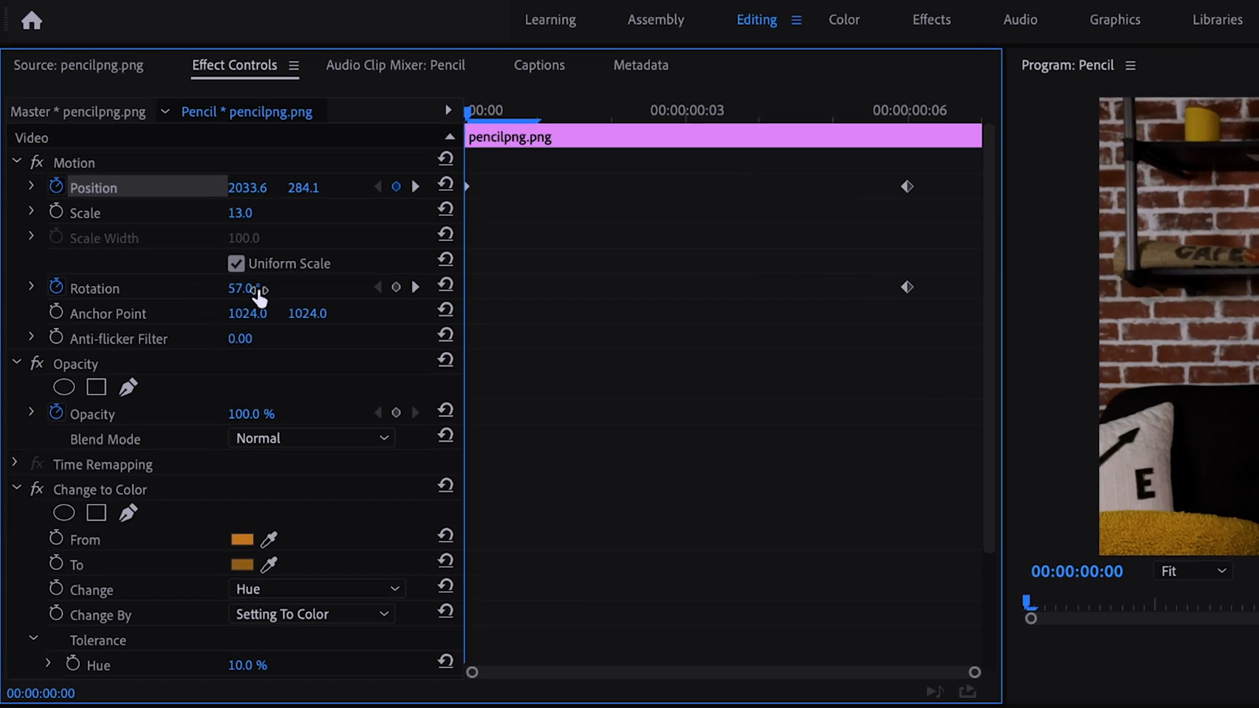
pyautogui.moveTo(234, 290); pyautogui.dragTo(307, 290)
pyautogui.moveTo(391, 290); pyautogui.dragTo(444, 290)
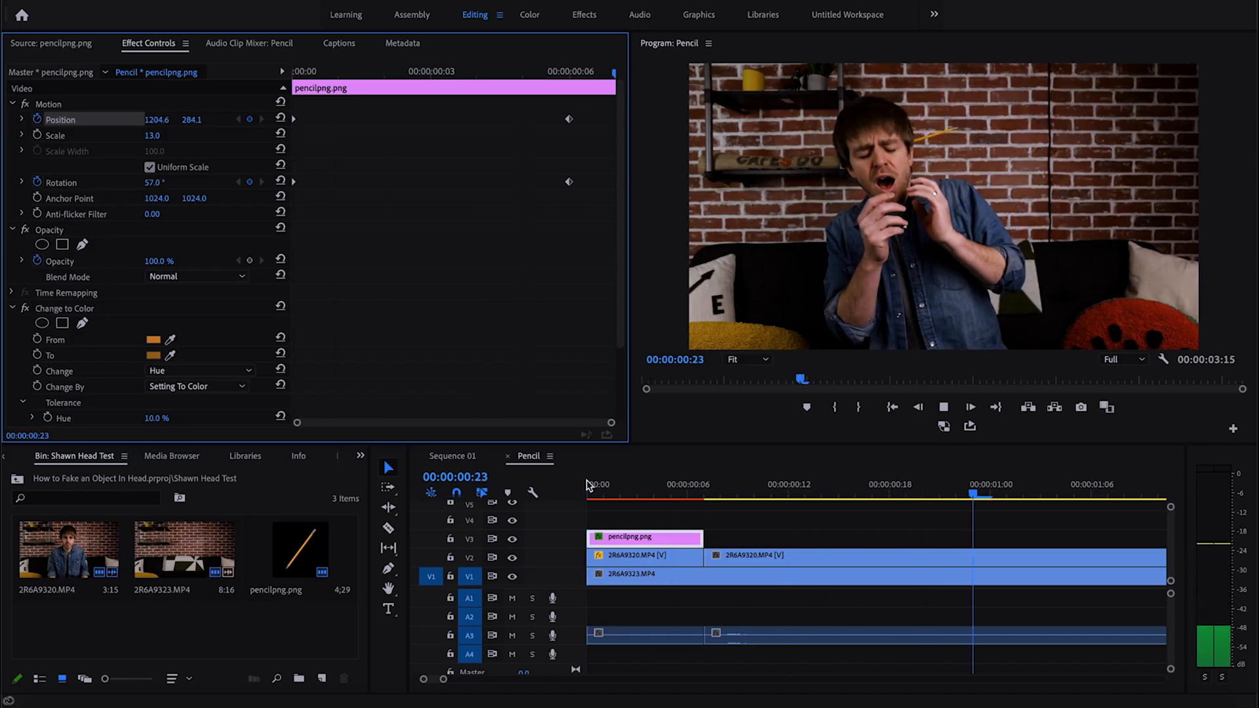
# - Step frame by frame from 00:00:00:00 to 00:00:00:07 to examine the pencil's flight into the head
pyautogui.moveTo(640, 483); pyautogui.dragTo(447, 485)
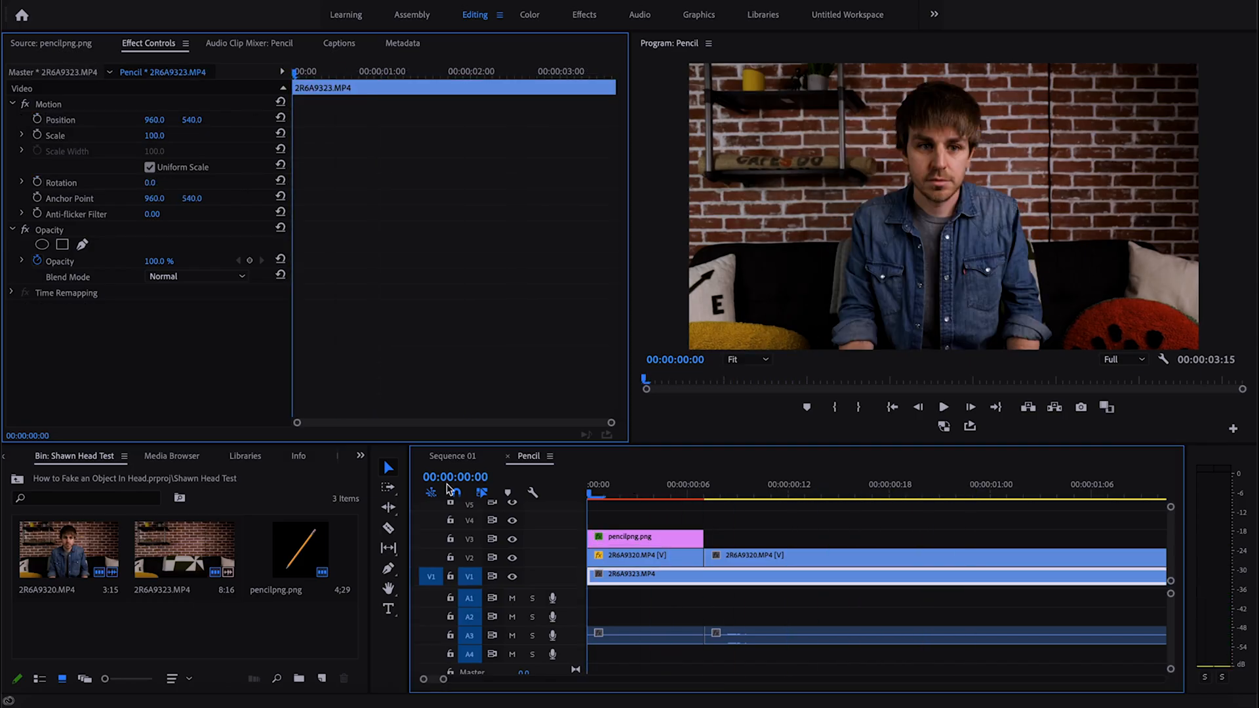
pyautogui.press('Right')
pyautogui.press('Right')
pyautogui.press('Right')
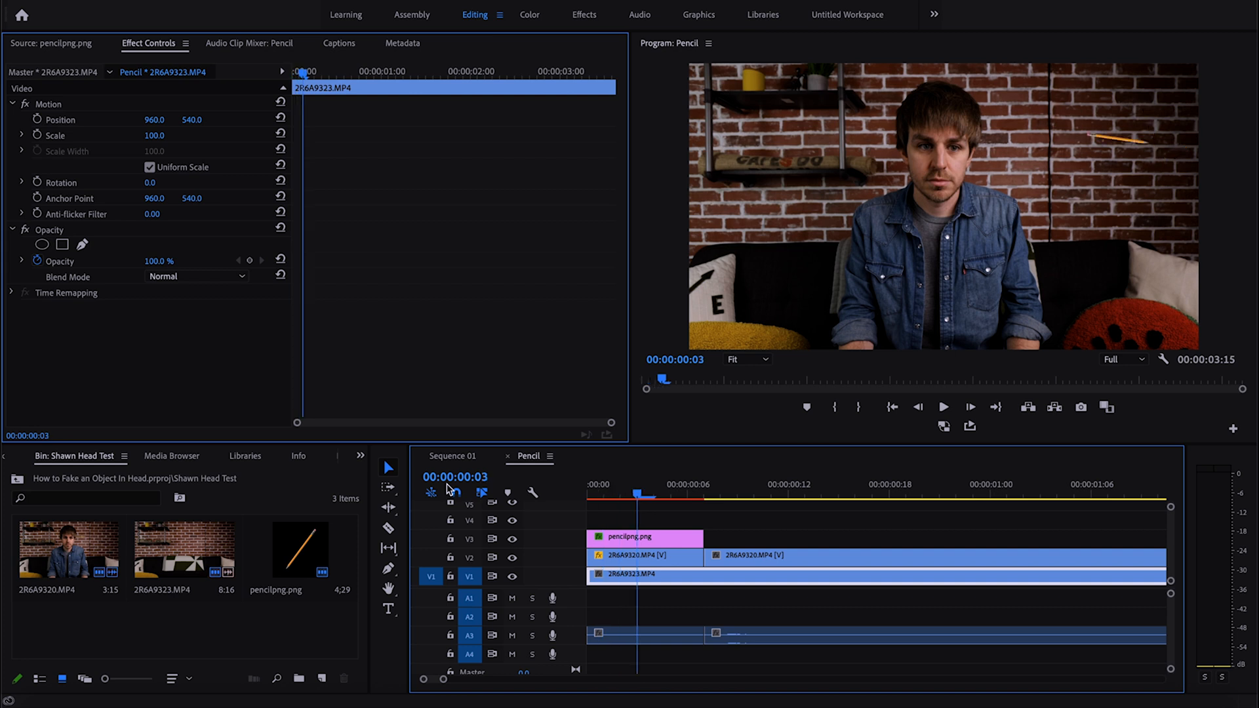
pyautogui.press('Right')
pyautogui.press('Right')
pyautogui.press('Right')
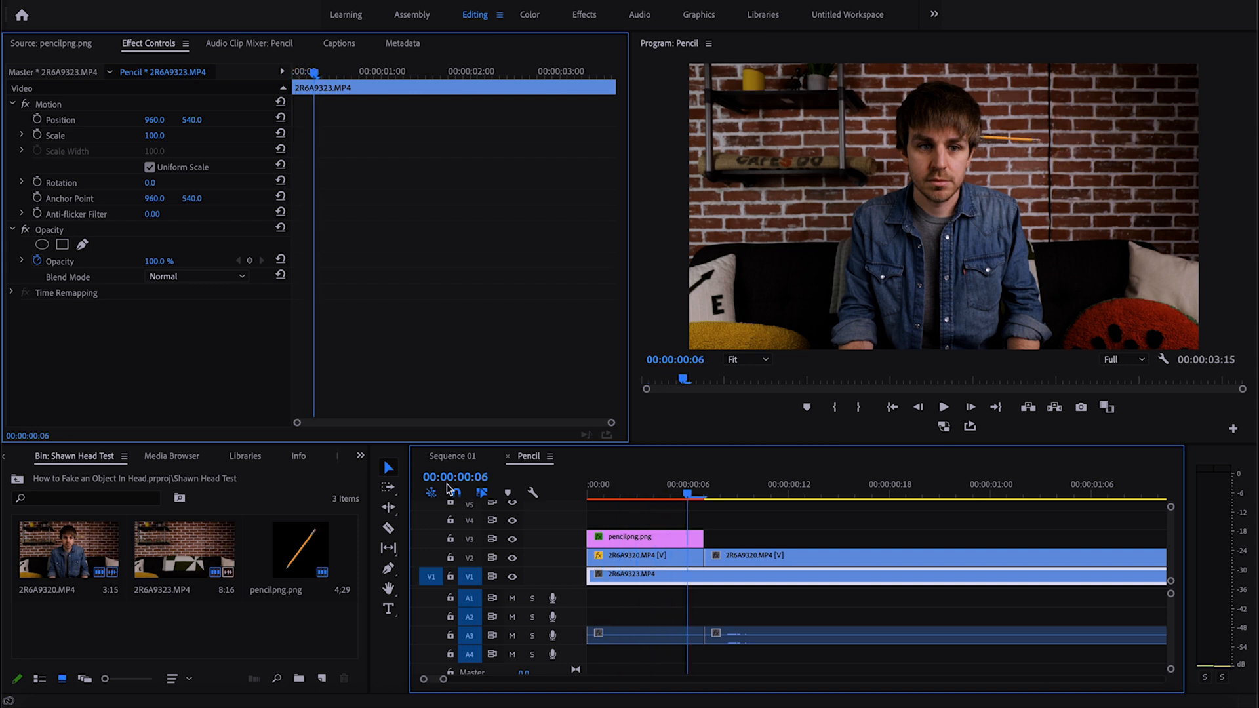
pyautogui.press('Right')
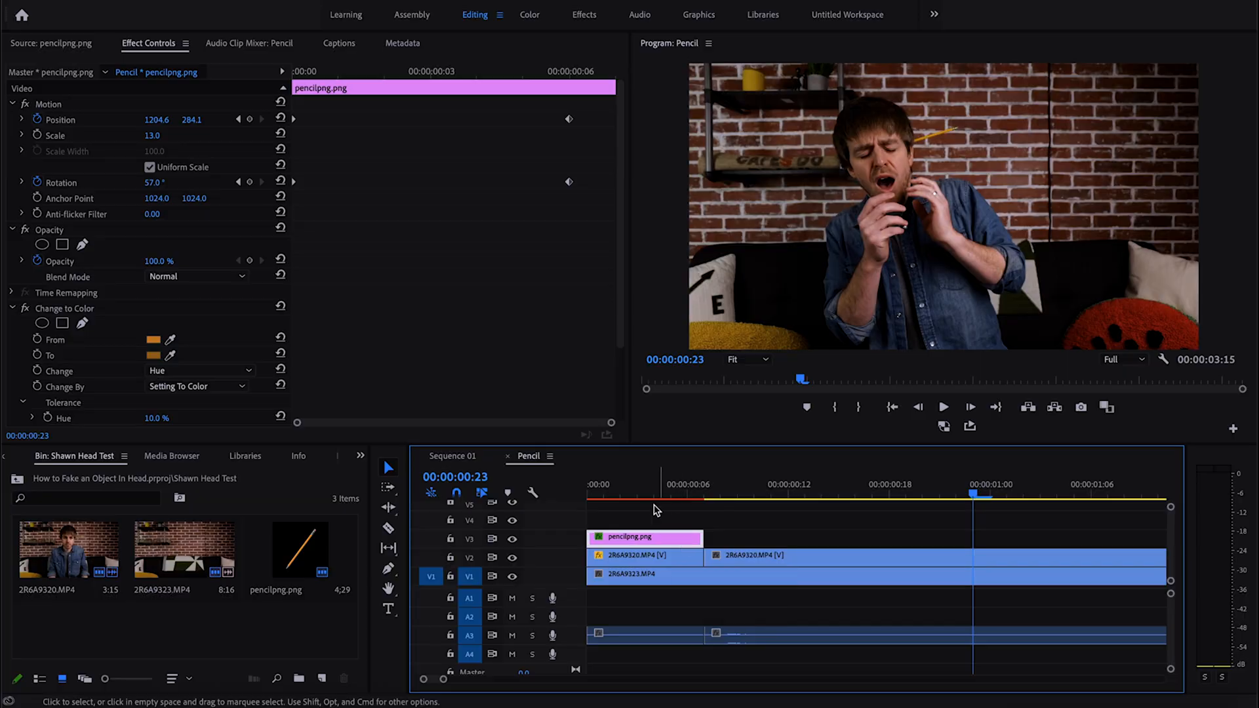
# - With the playhead at 00:00:00:04, search the effects for "blur" and apply Fast Blur to the pencilpng.png clip
pyautogui.click(628, 493)
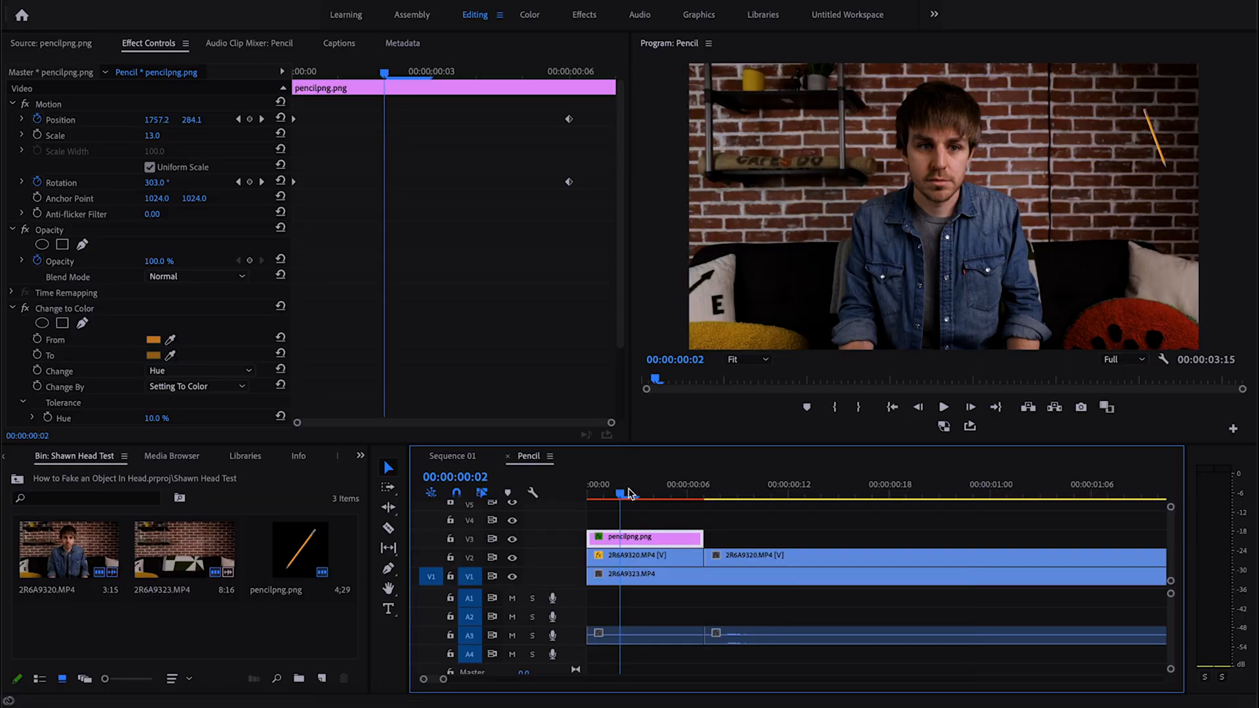
pyautogui.click(661, 493)
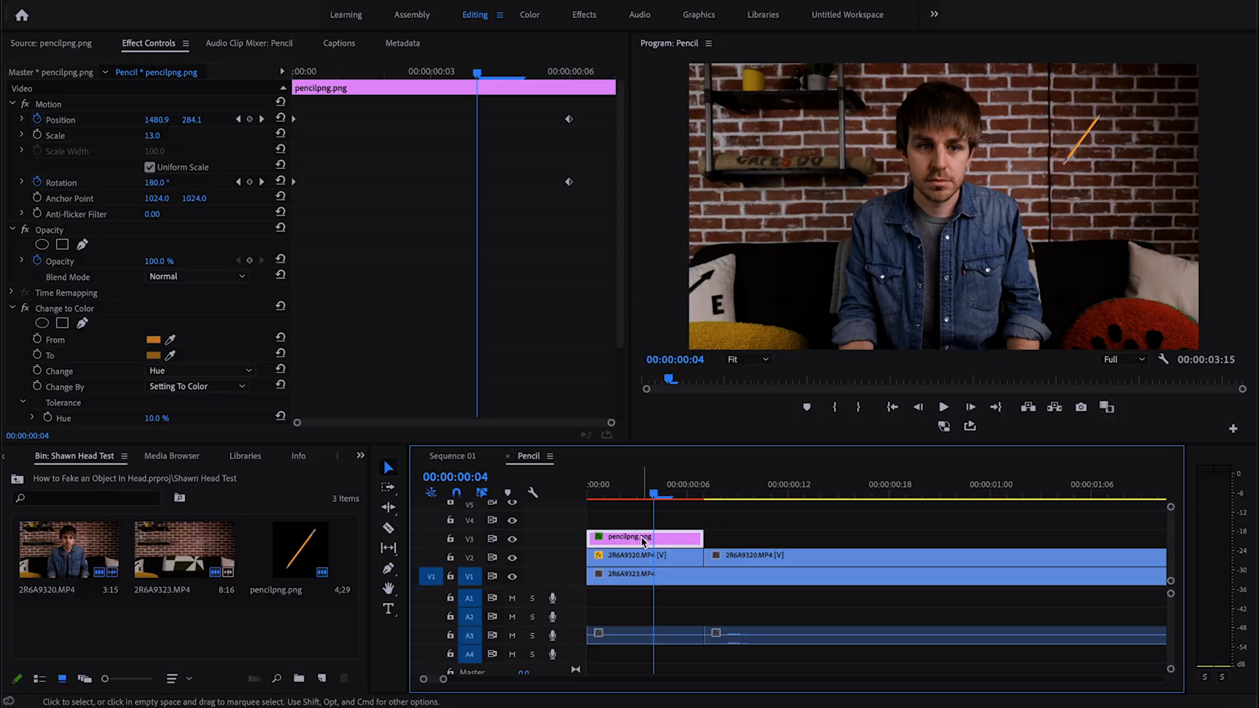
pyautogui.click(580, 18)
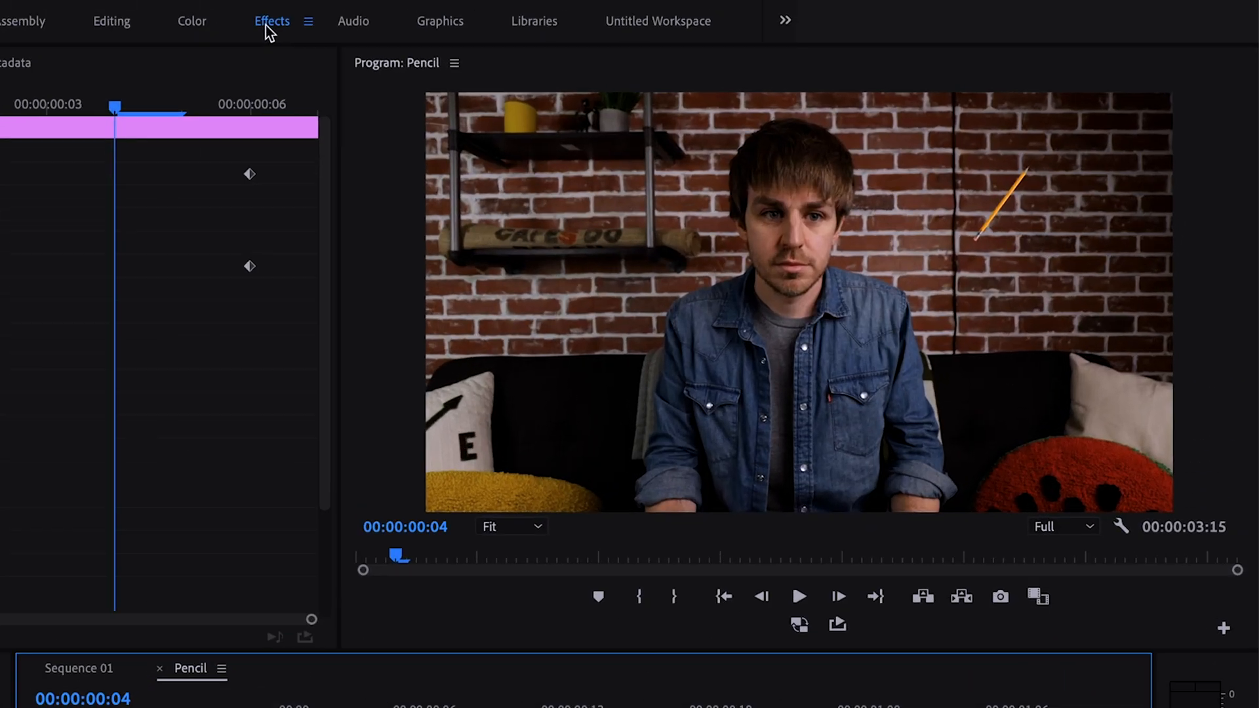
pyautogui.click(1096, 96)
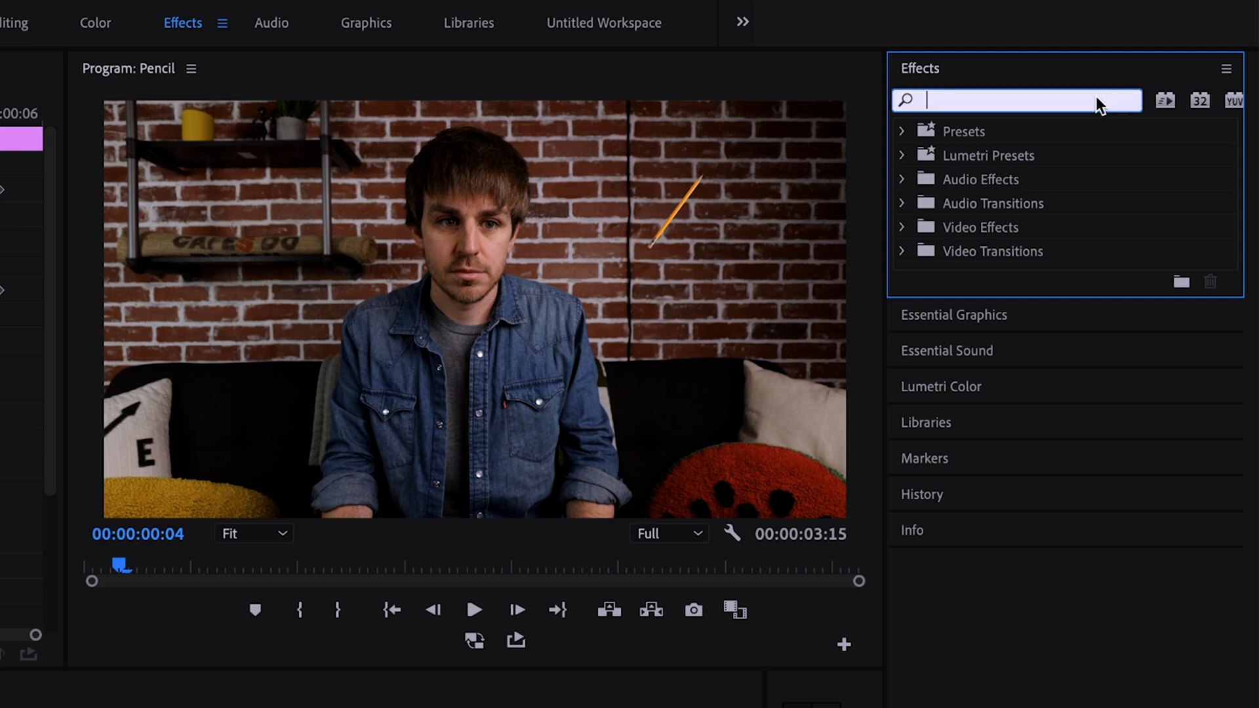
pyautogui.write('blur')
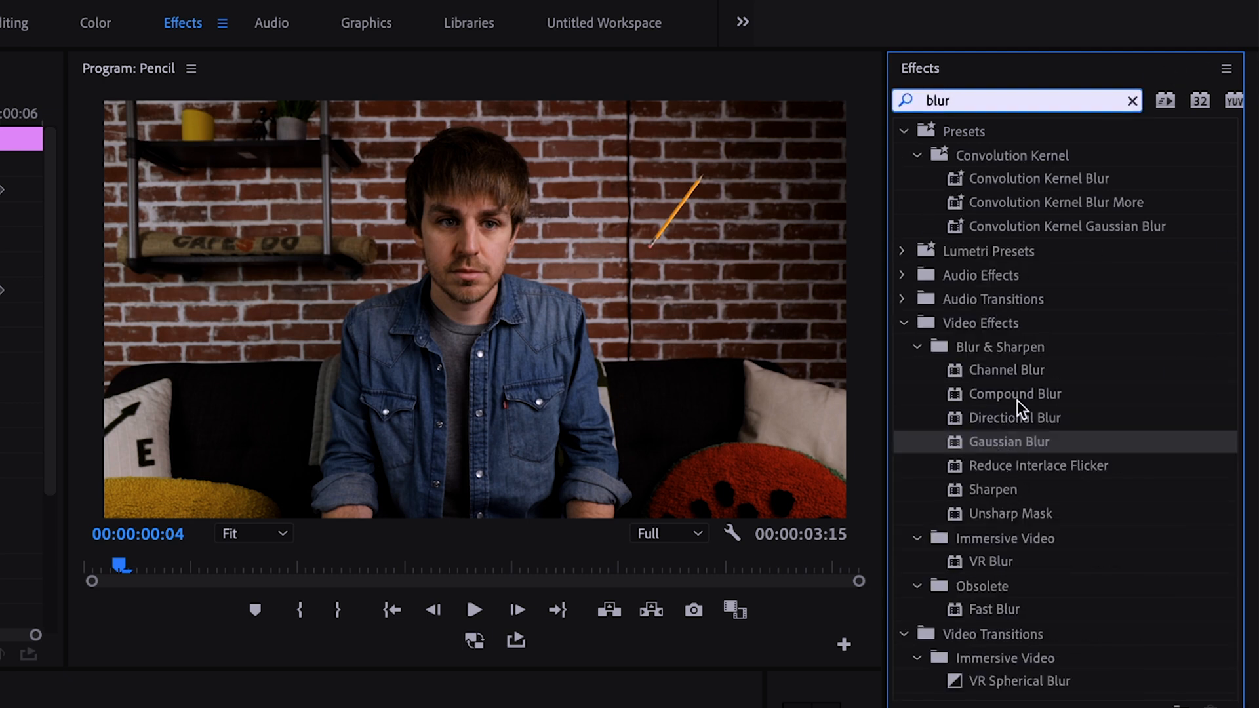
pyautogui.click(987, 604)
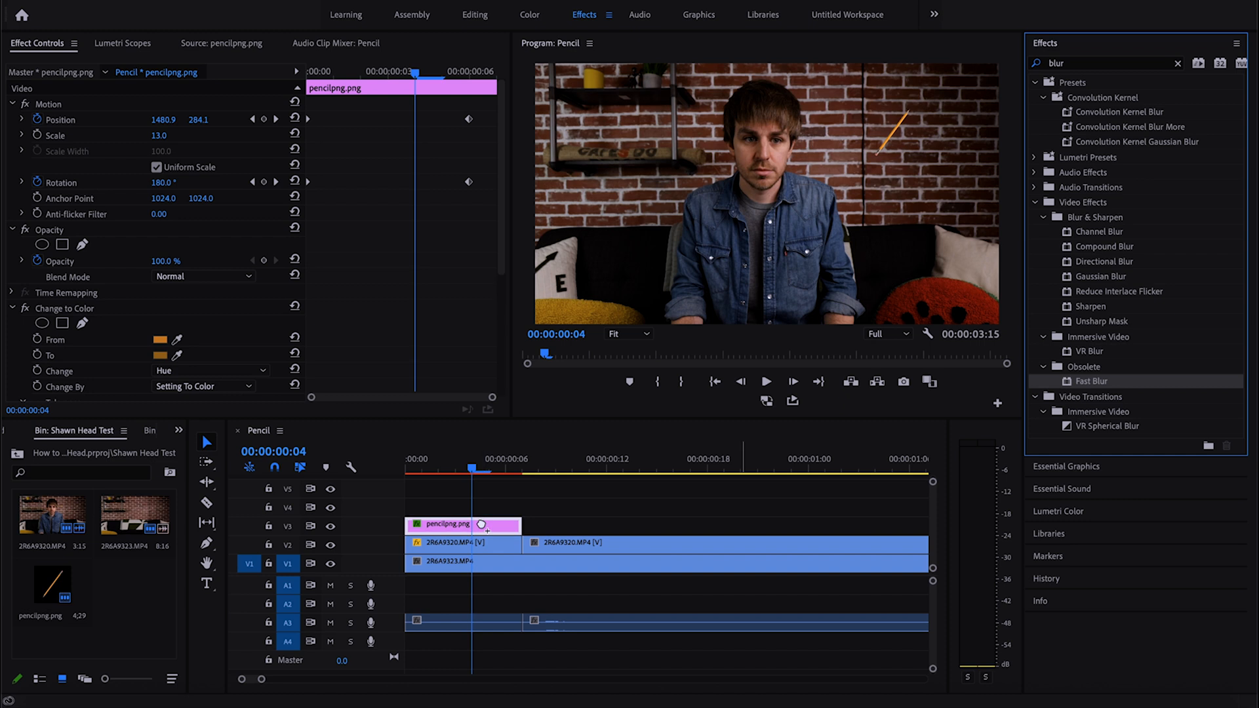
# - Set the pencil's Fast Blur dimensions to Vertical and its blurriness to 110
pyautogui.scroll(-5, 407, 329)
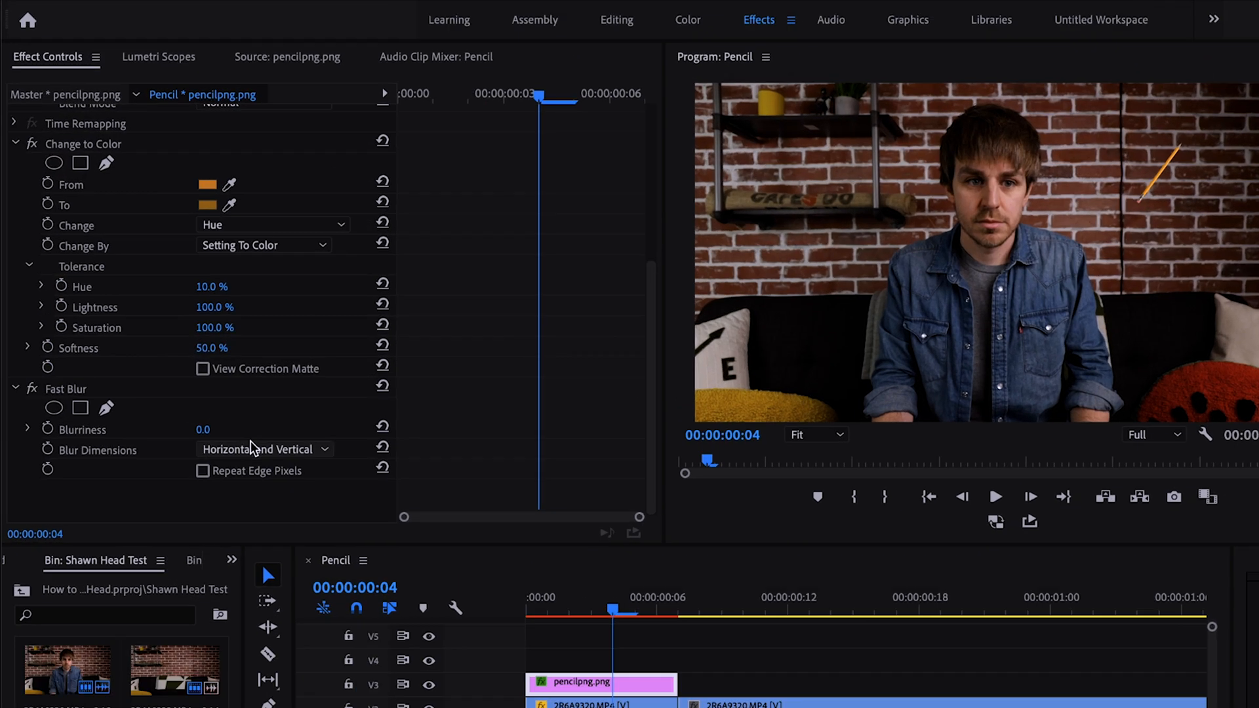
pyautogui.click(197, 345)
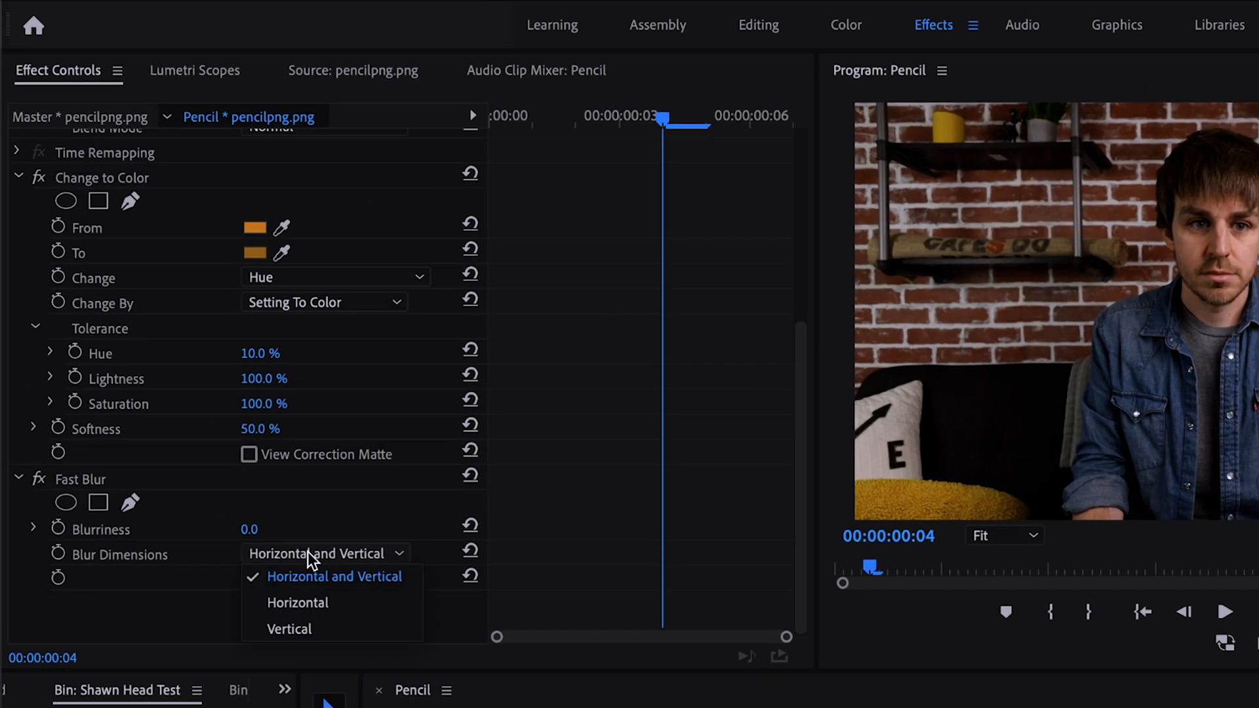
pyautogui.click(301, 631)
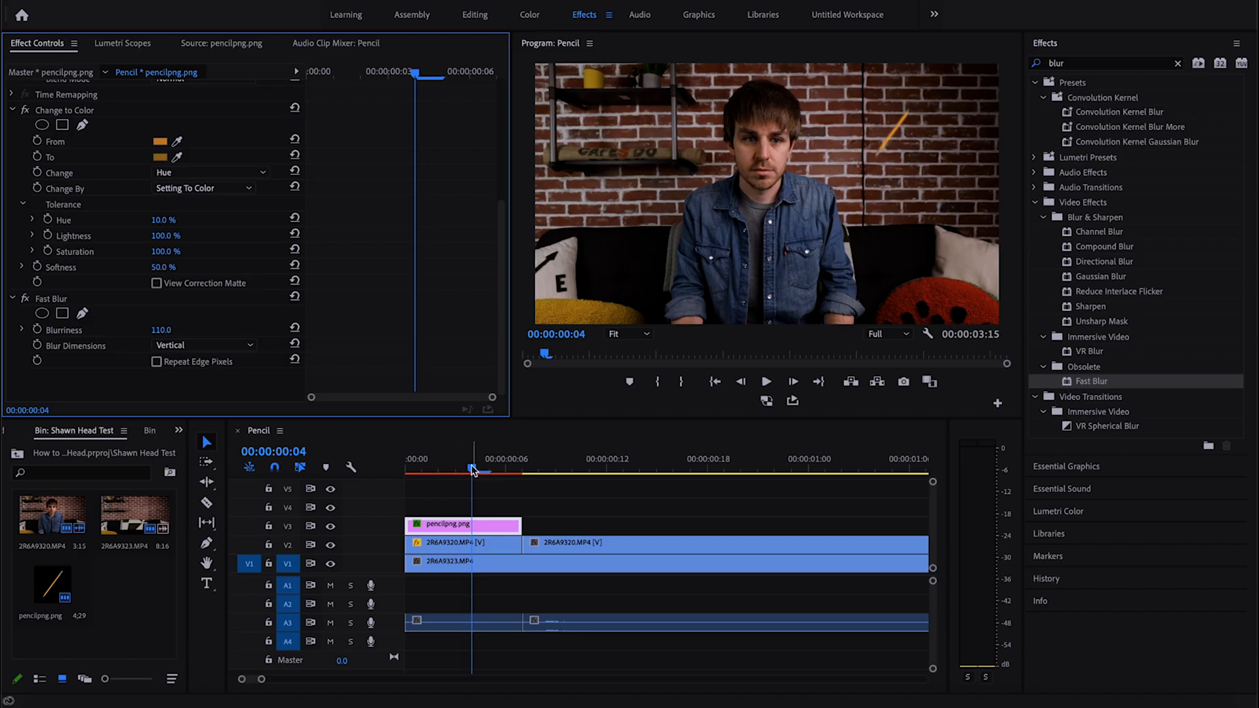
# - Play the sequence from the start and step through its opening frames to check the blurred pencil's motion
pyautogui.moveTo(471, 467); pyautogui.dragTo(270, 468)
pyautogui.press('space')
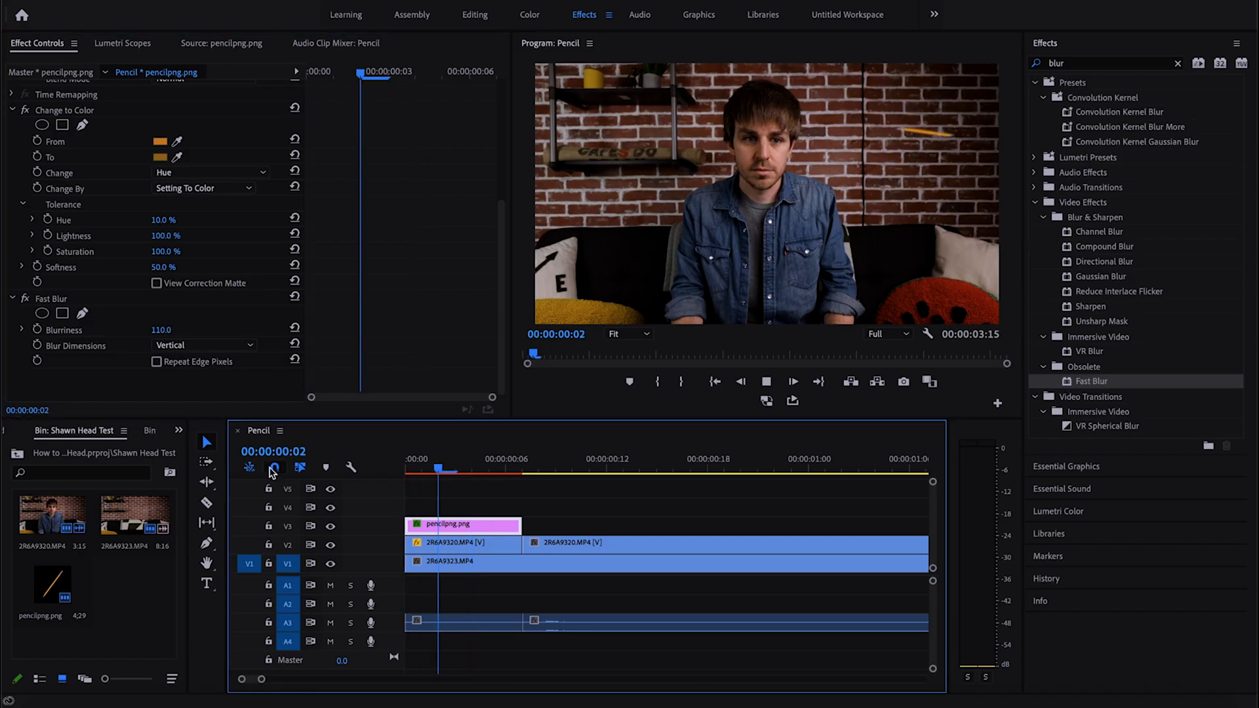
pyautogui.press('space')
pyautogui.click(425, 459)
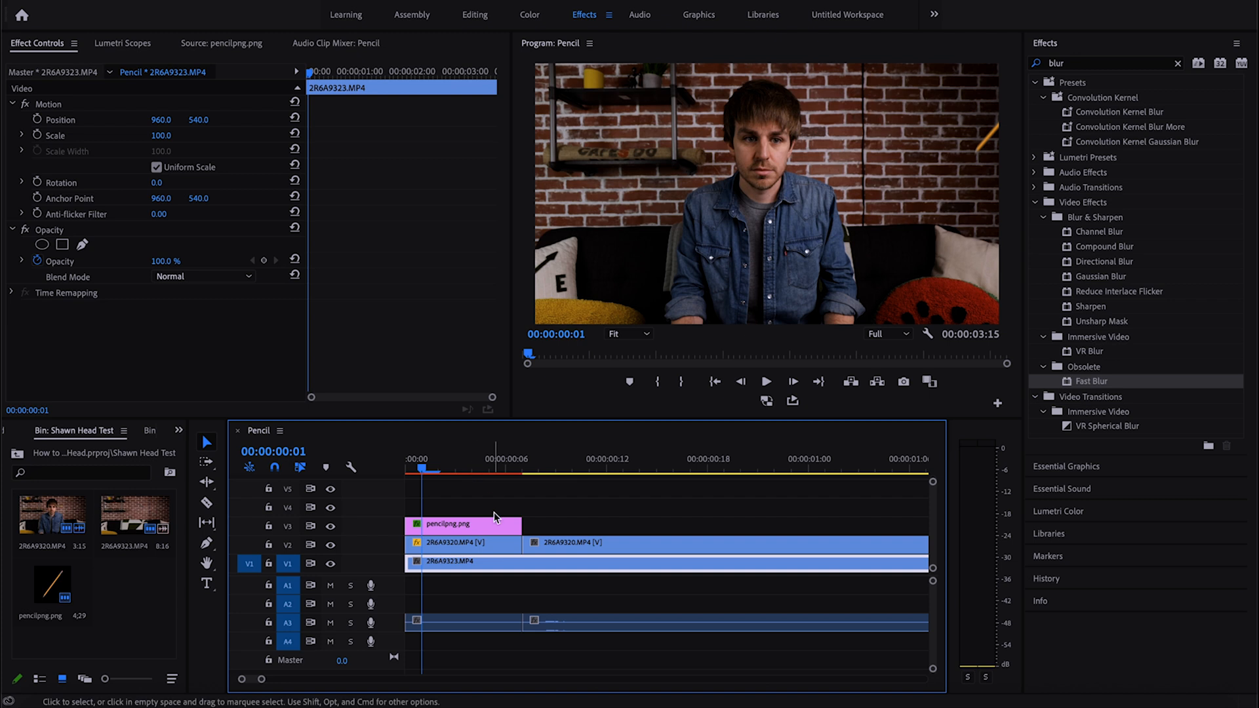
pyautogui.press('Right')
pyautogui.press('Right')
pyautogui.press('Right')
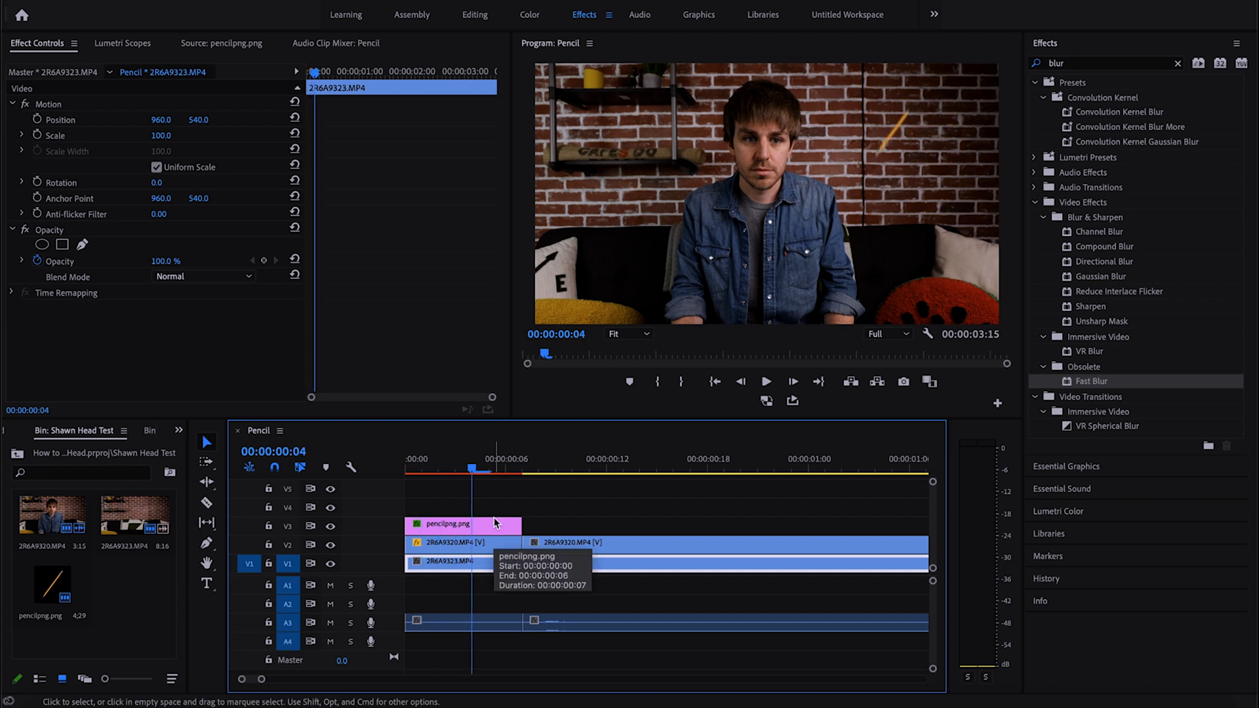